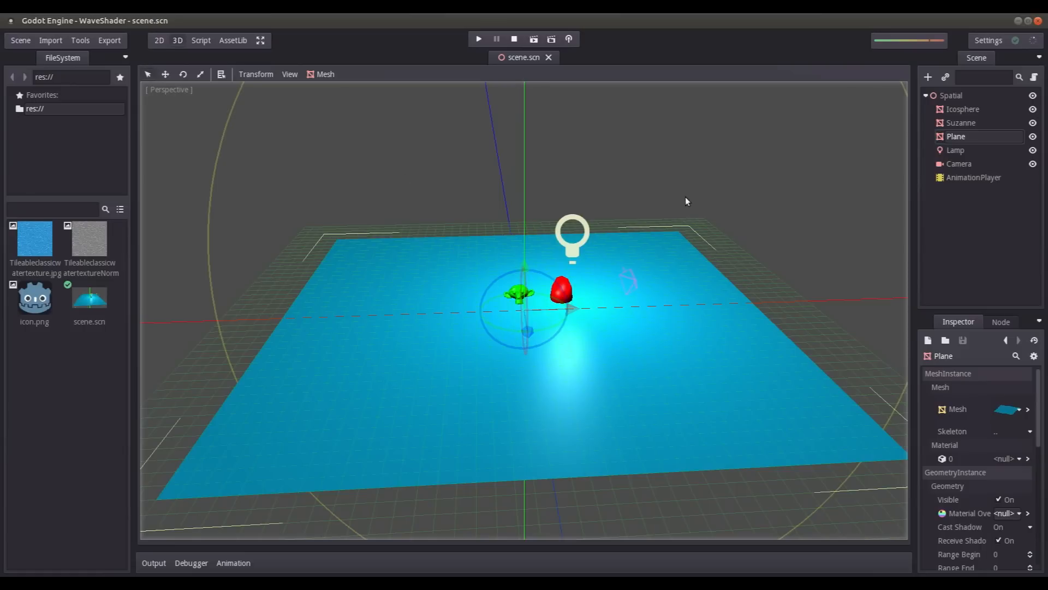
- Examine the scene by viewing the water plane from several angles and highlighting the Icosphere, Suzanne and Plane meshes
scroll(576, 327, up, 5)
middle_drag(561, 318, 527, 296)
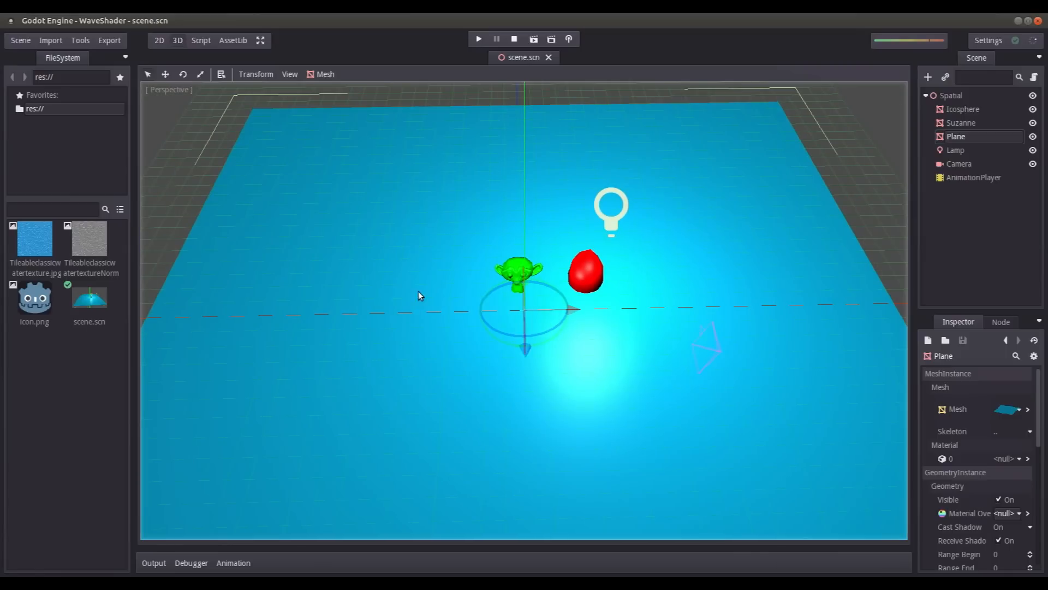
mouse_move(445, 307)
middle_down()
mouse_move(428, 296)
mouse_move(441, 285)
mouse_move(455, 310)
middle_up()
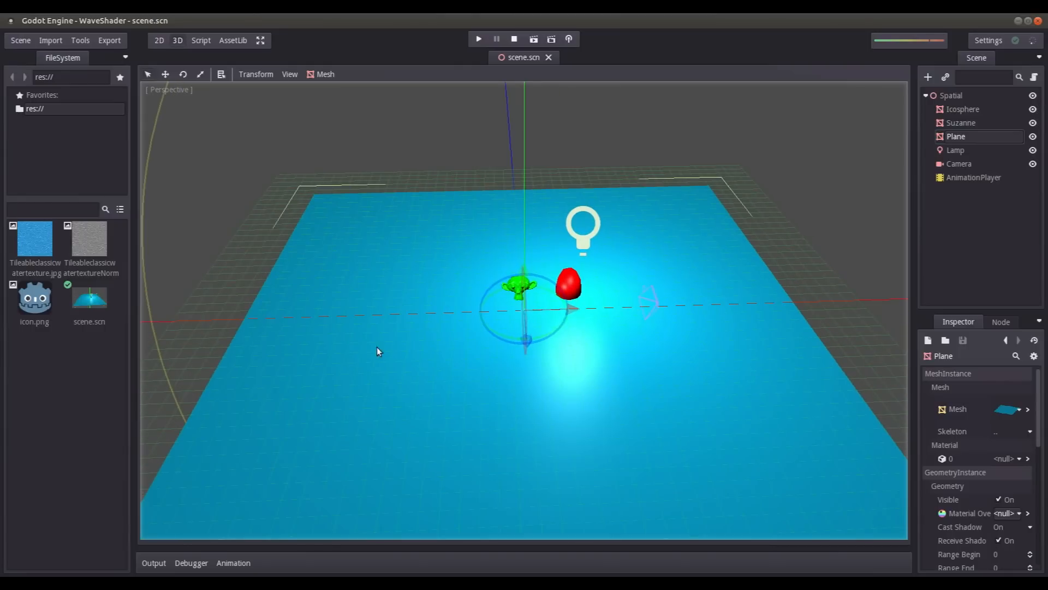
click(969, 123)
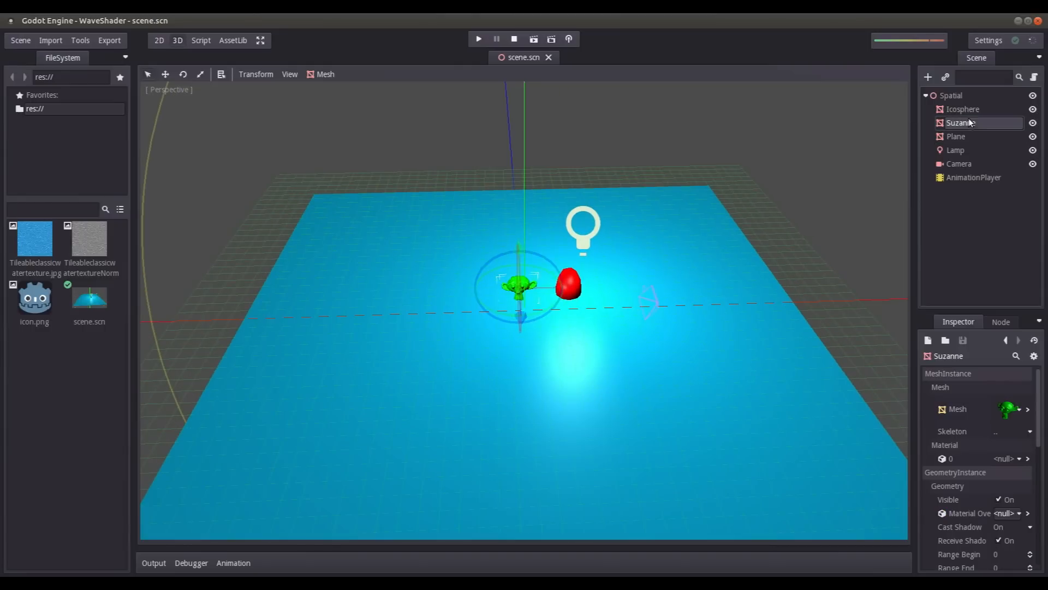
click(965, 115)
click(955, 123)
click(949, 138)
click(958, 108)
click(963, 122)
- Assign a new ShaderMaterial as the Plane's material override and open its properties
click(960, 135)
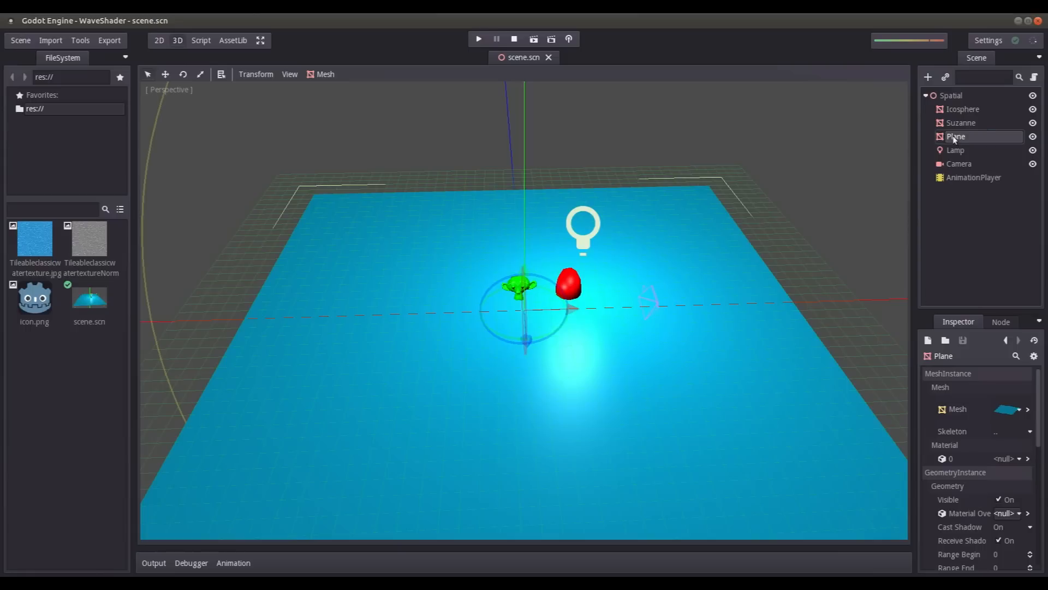
click(1004, 516)
click(1006, 538)
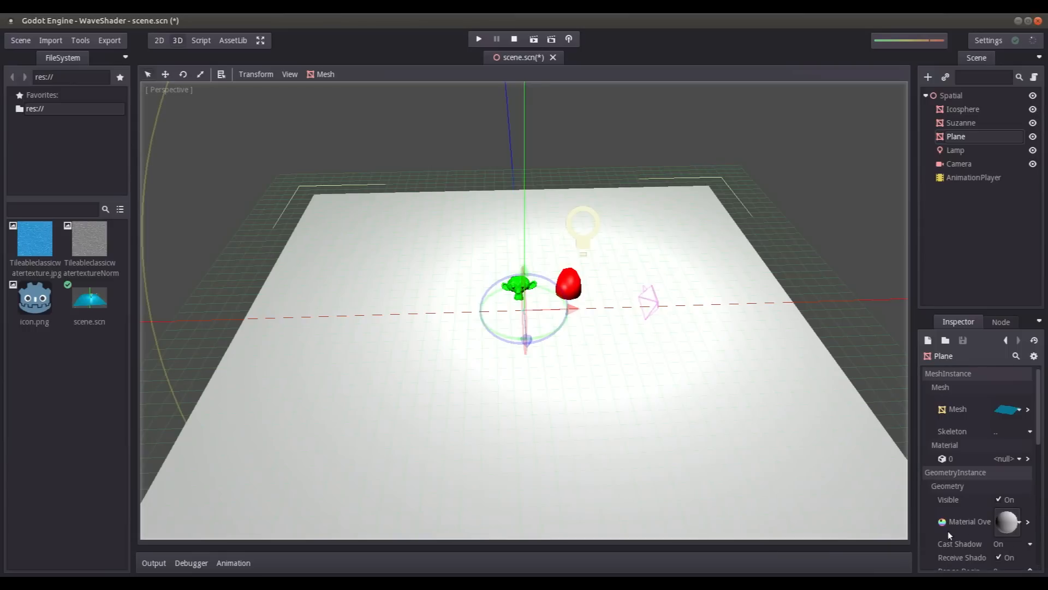
click(1029, 520)
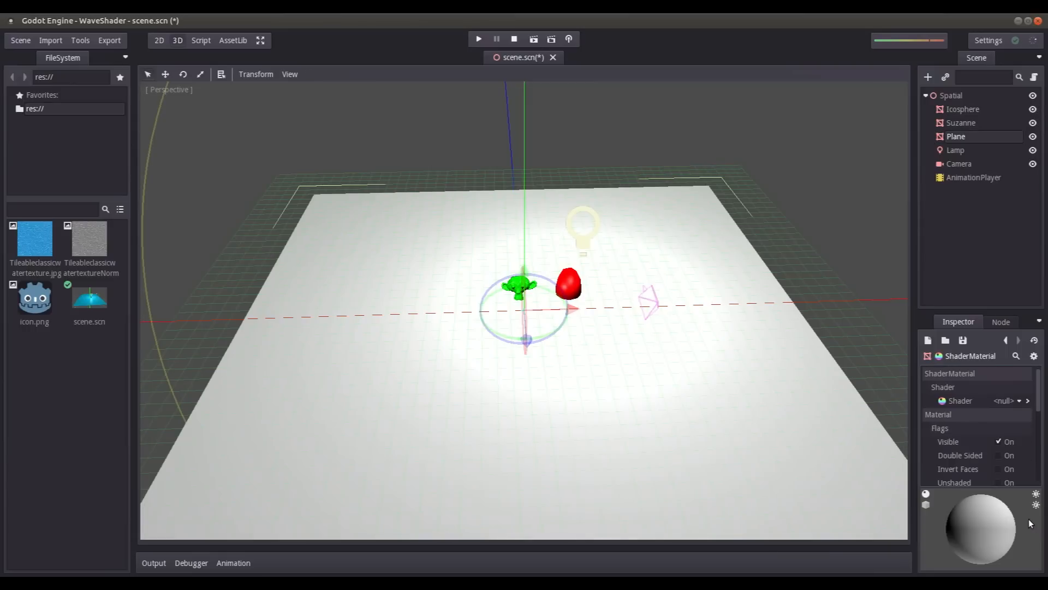
- Give the material a new MaterialShaderGraph as its shader and open the graph for editing
click(1014, 404)
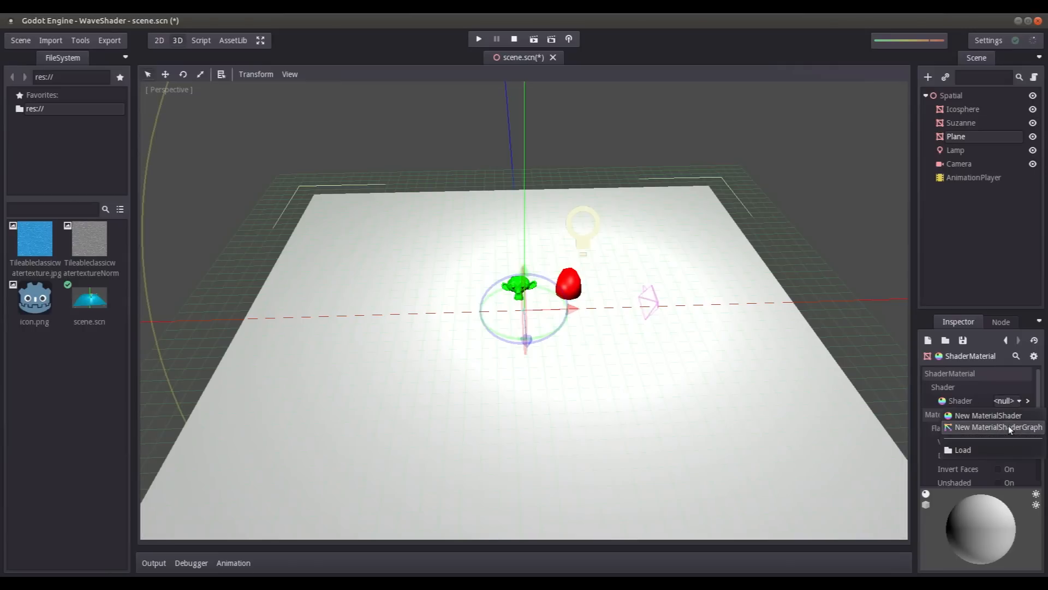
click(1008, 428)
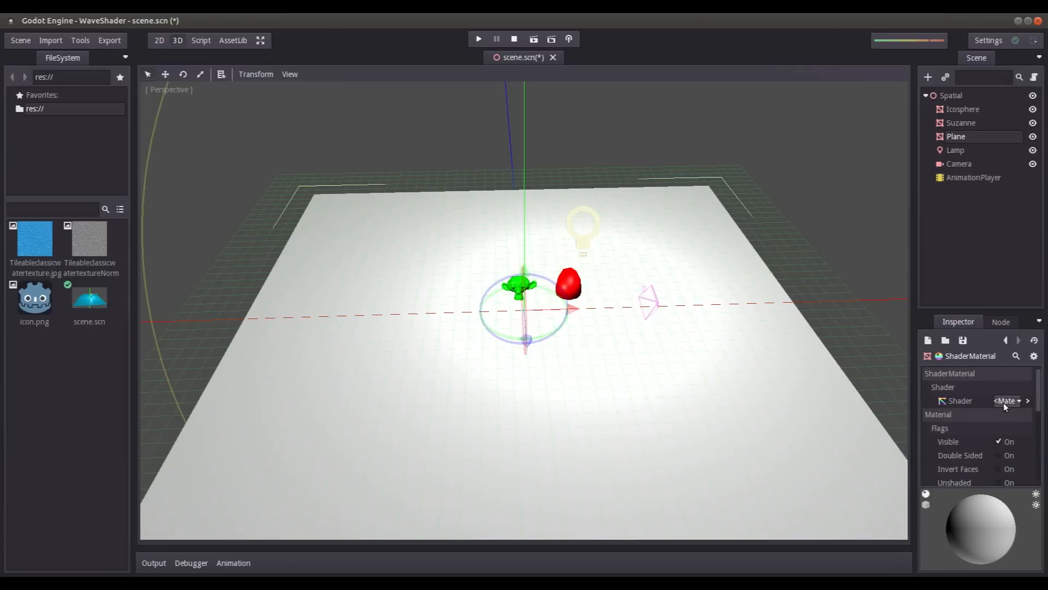
click(1025, 401)
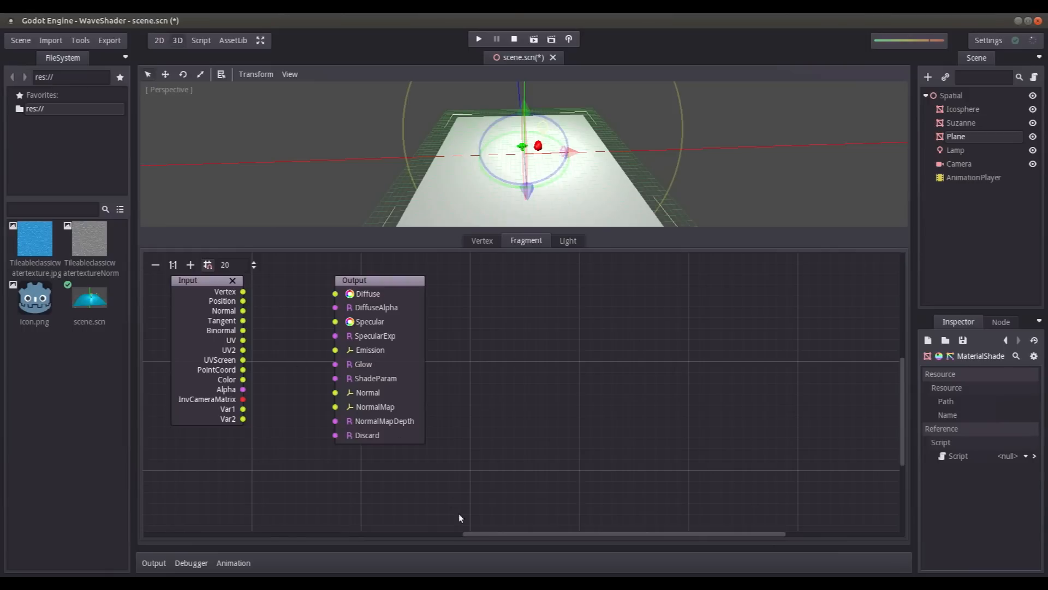
- Enlarge the shader graph workspace by hiding the side docks, and place the Output node far from the Input node
drag(507, 230, 508, 235)
click(262, 41)
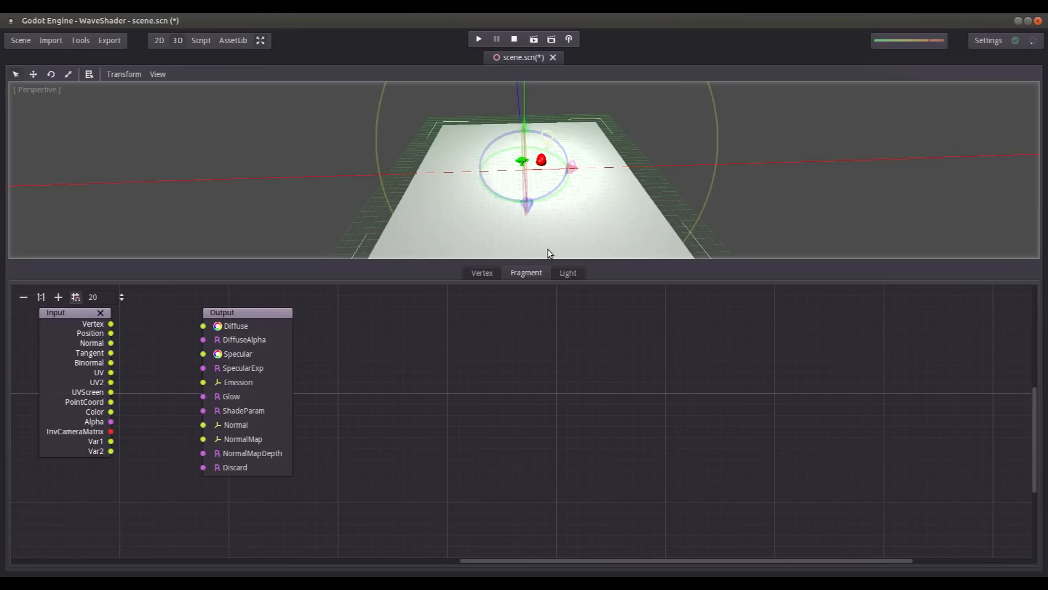
drag(531, 260, 525, 237)
drag(240, 286, 905, 307)
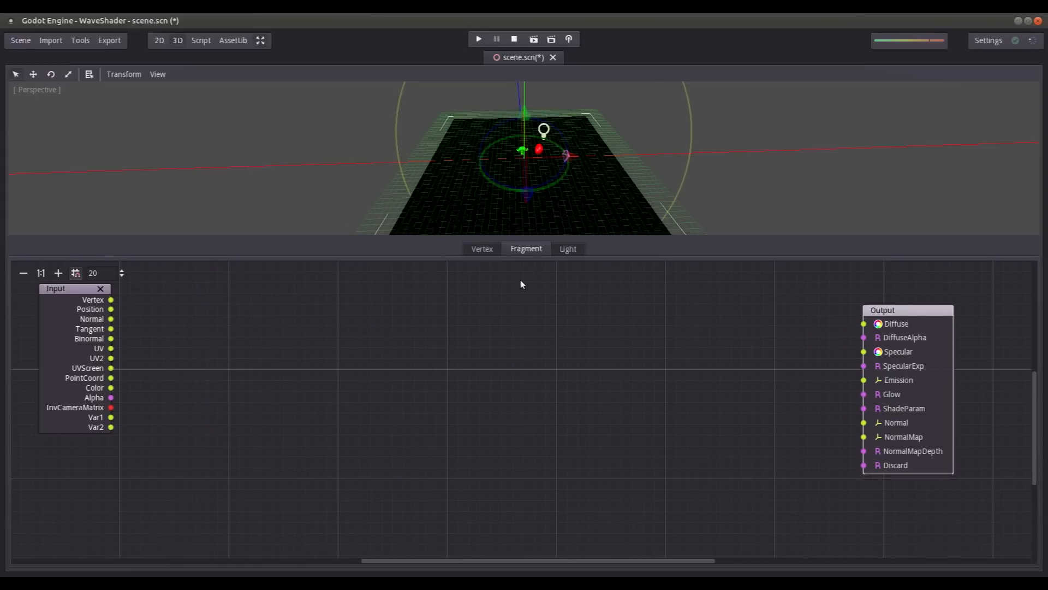
scroll(540, 166, up, 6)
scroll(494, 149, down, 8)
middle_drag(493, 148, 512, 164)
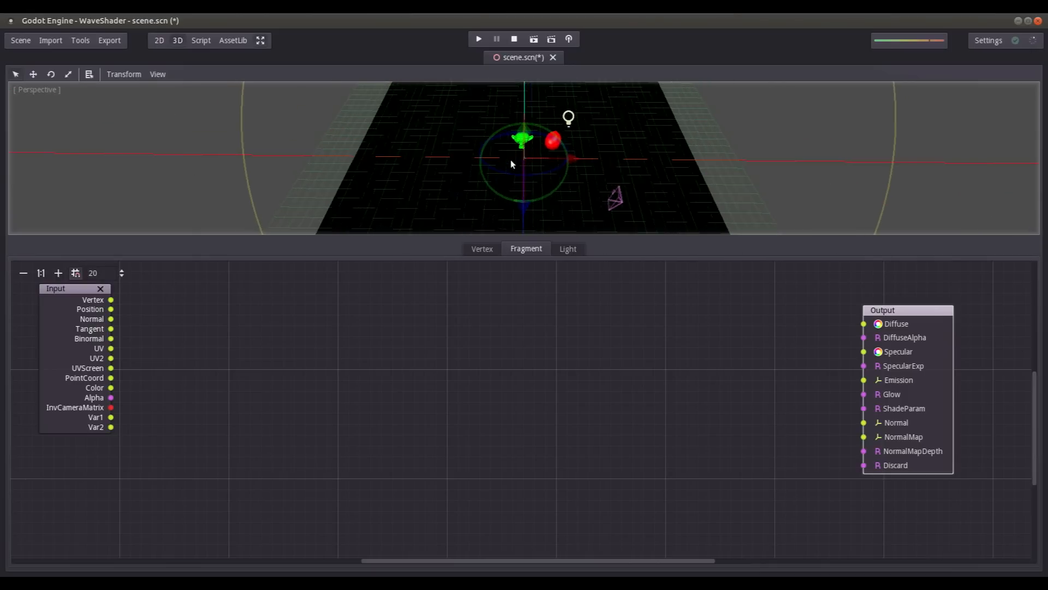
scroll(511, 162, down, 5)
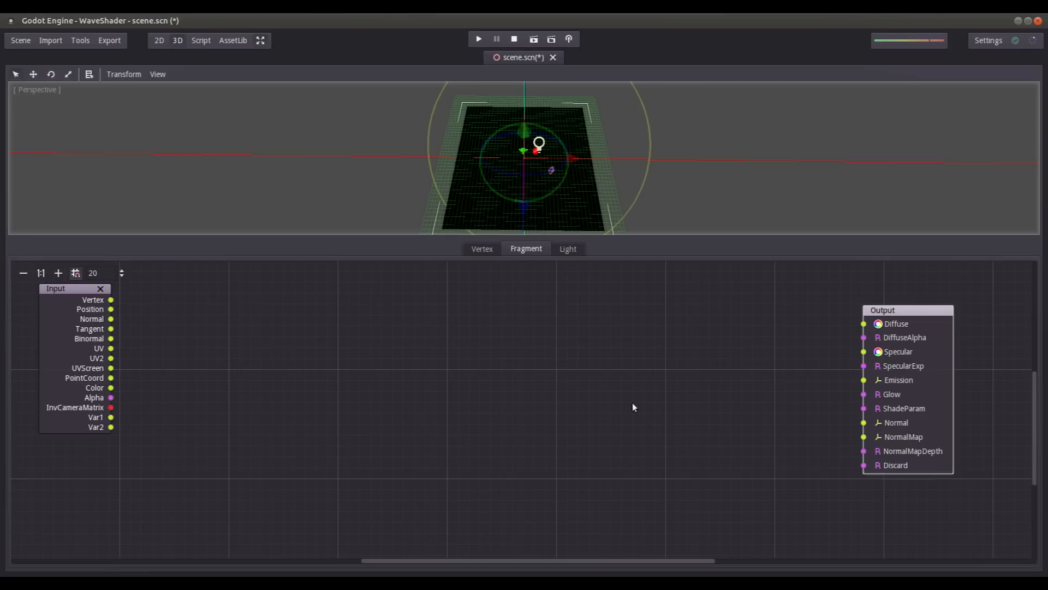
- Add a Texture Uniform node to the fragment graph, placed between the Input and Output nodes
right_click(577, 372)
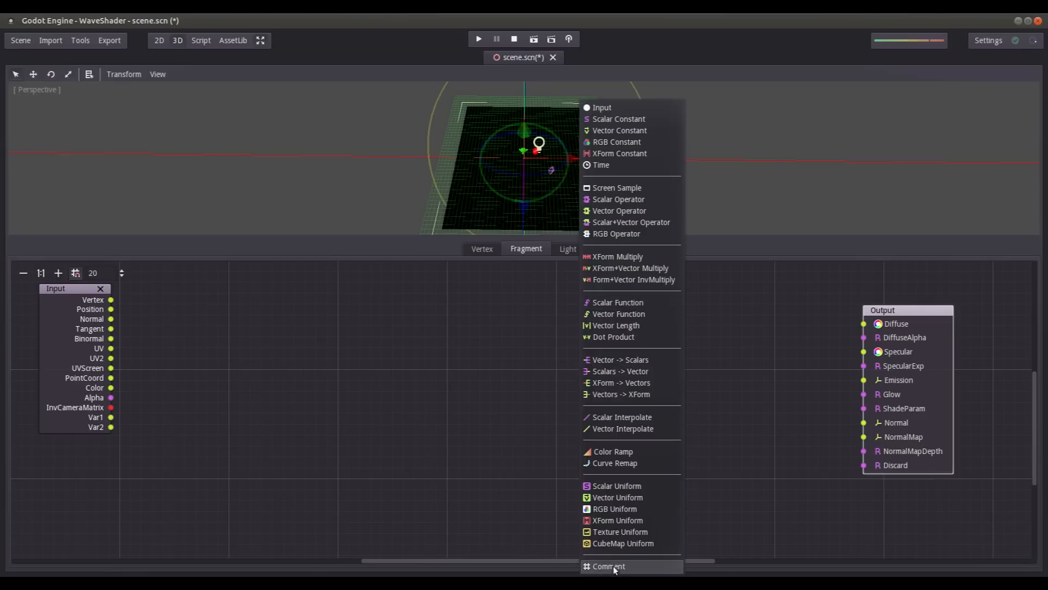
click(624, 532)
drag(617, 395, 600, 370)
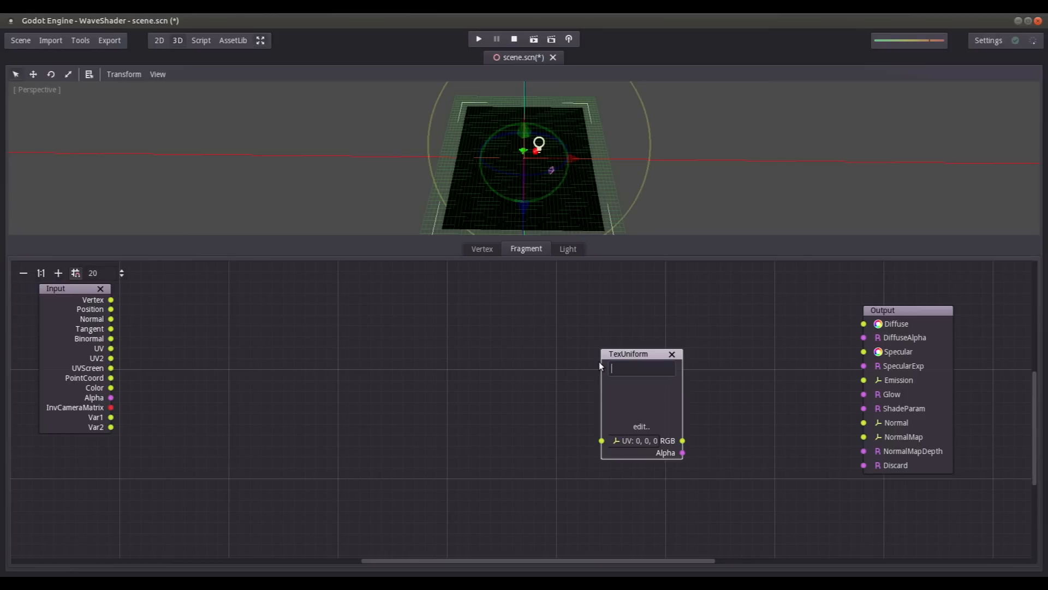
- Try to name the texture uniform WaterTexture and save the scene
text(WaterTexture)
key(ctrl+s)
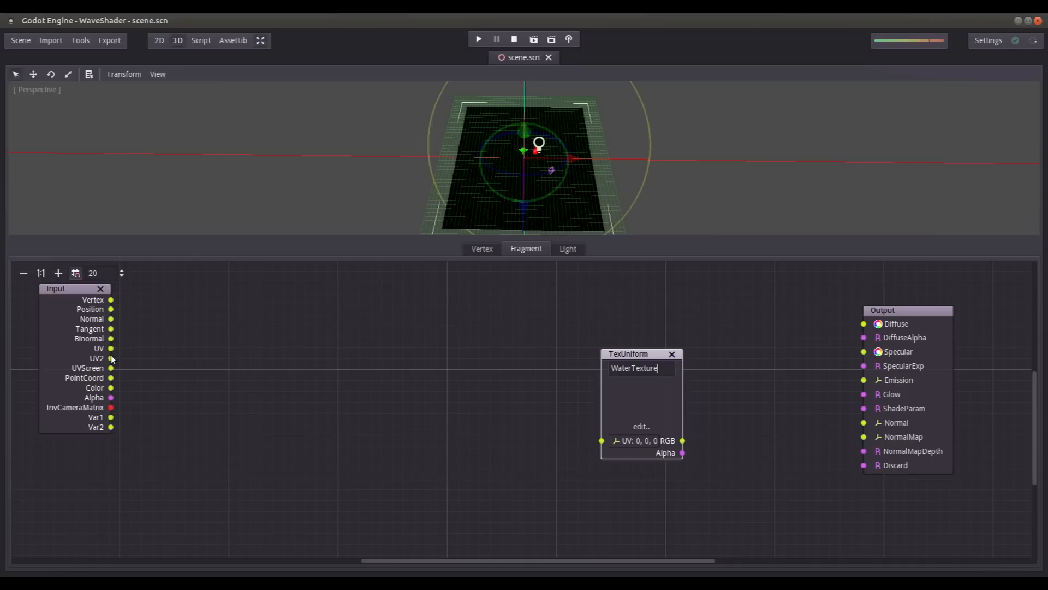
- Connect the Input's UV to the texture uniform and its RGB to the Output's Diffuse, restoring the docks and saving the scene
drag(111, 348, 864, 323)
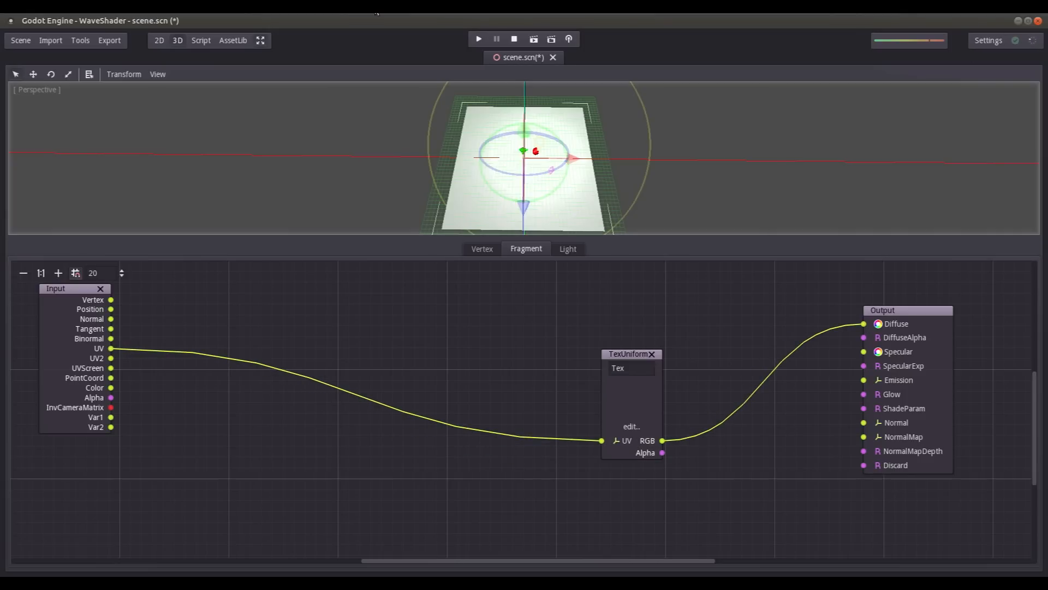
click(261, 40)
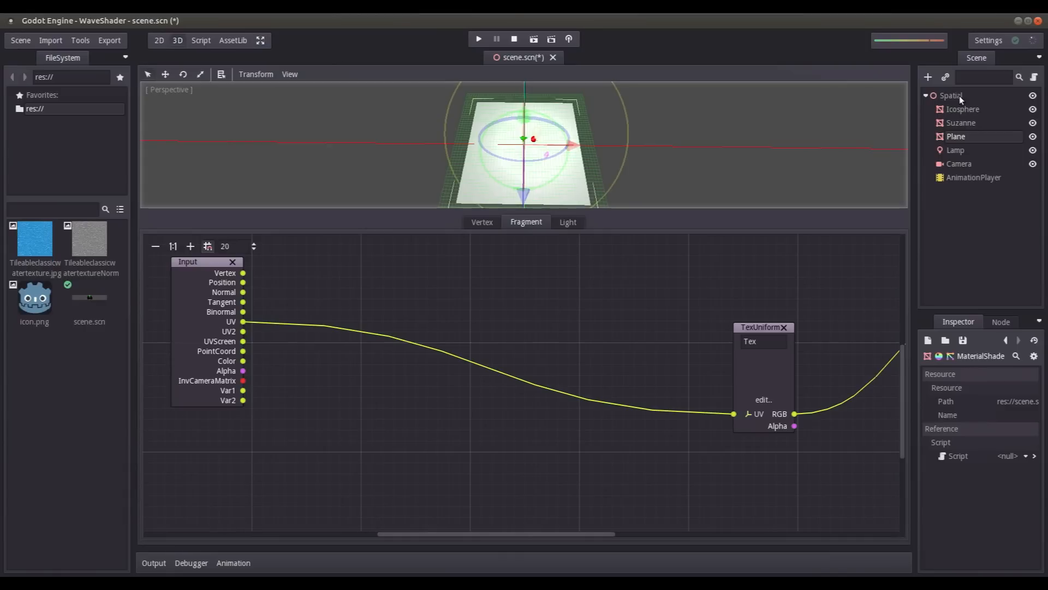
key(ctrl+s)
- Reopen the shader graph of the Plane's override material, rename the texture uniform WaterTexture, and save the scene
click(961, 147)
click(958, 136)
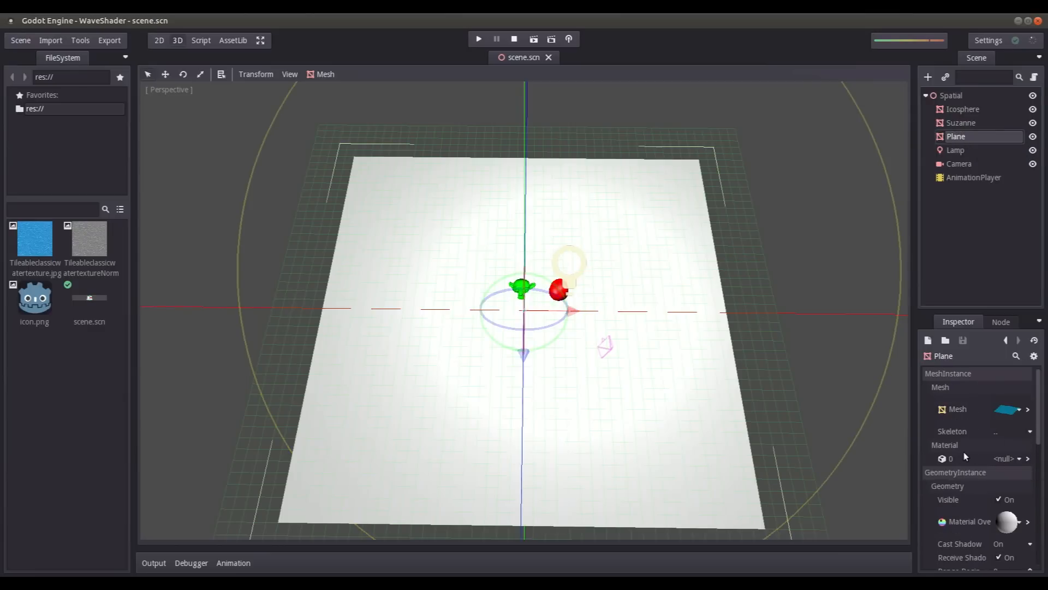
click(1027, 520)
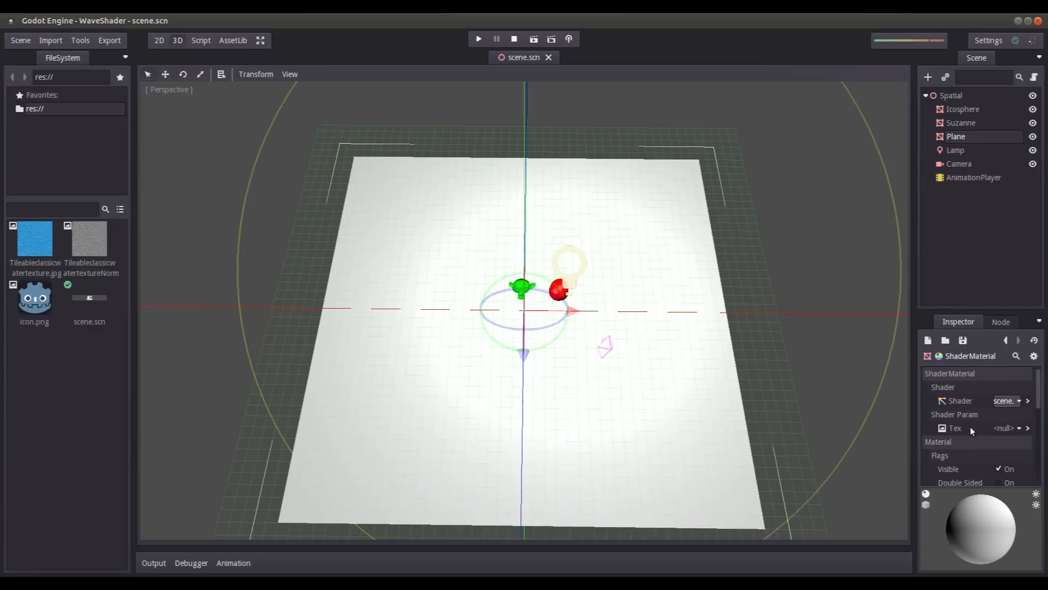
click(1026, 401)
drag(762, 345, 698, 345)
text(W)
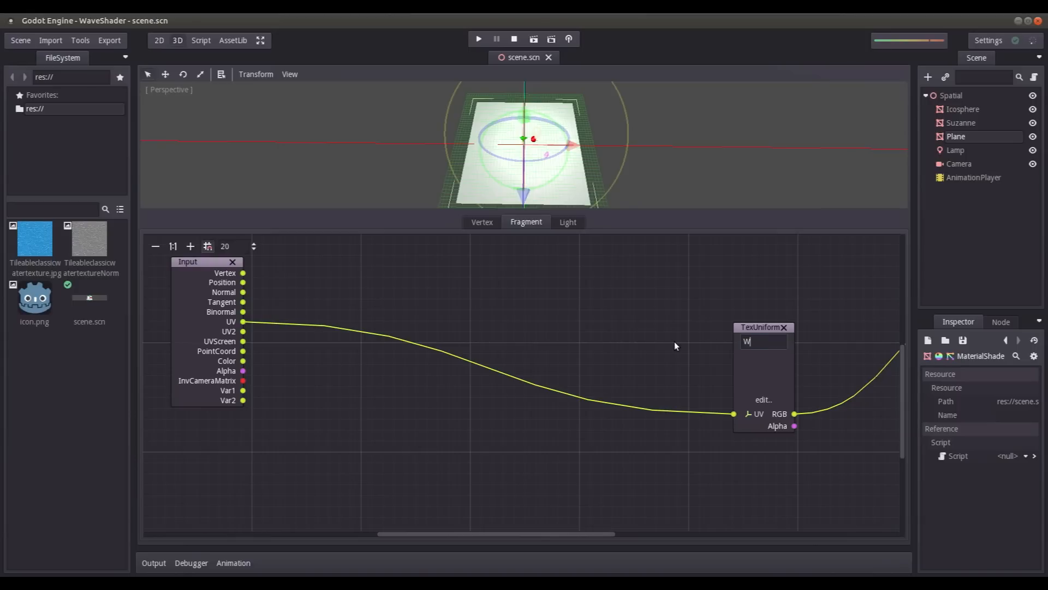
text(aterTexture)
key(Return)
key(ctrl+s)
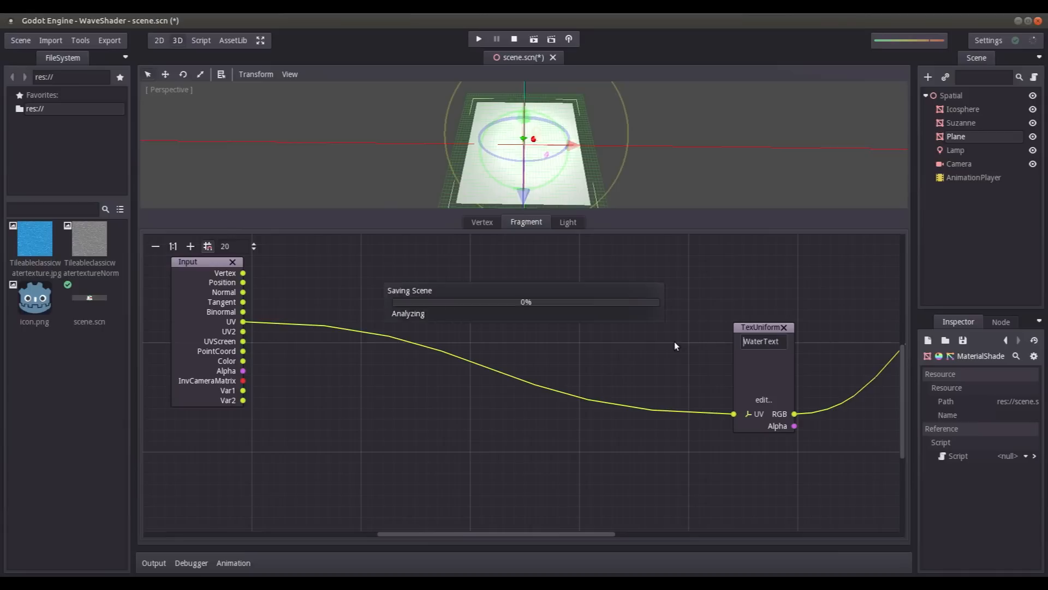
key(ctrl+s)
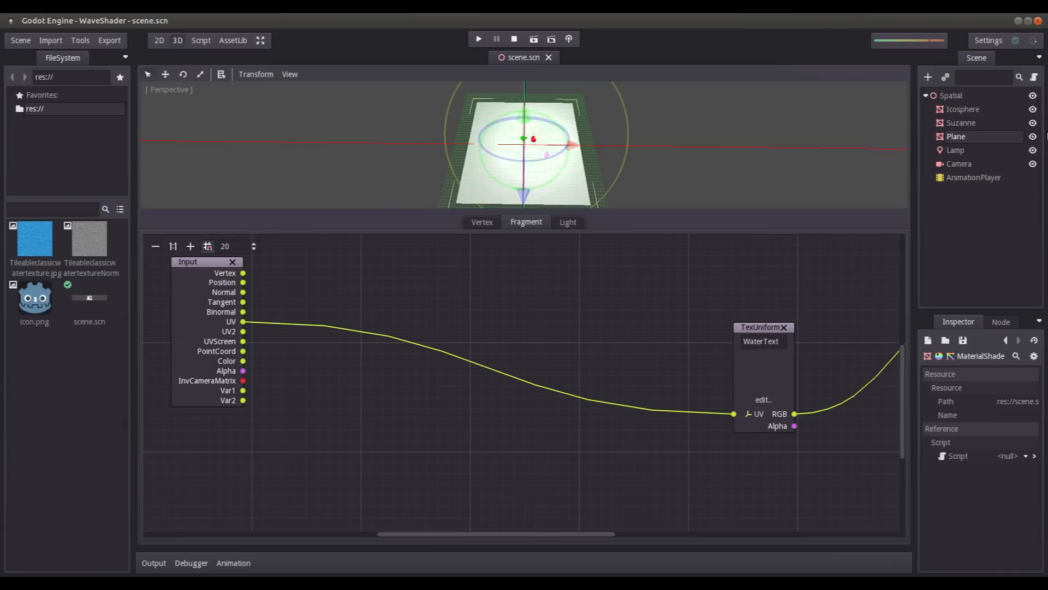
- Load Tileableclassicwatertexture.jpg into the Water Texture parameter of the Plane's override material
click(955, 137)
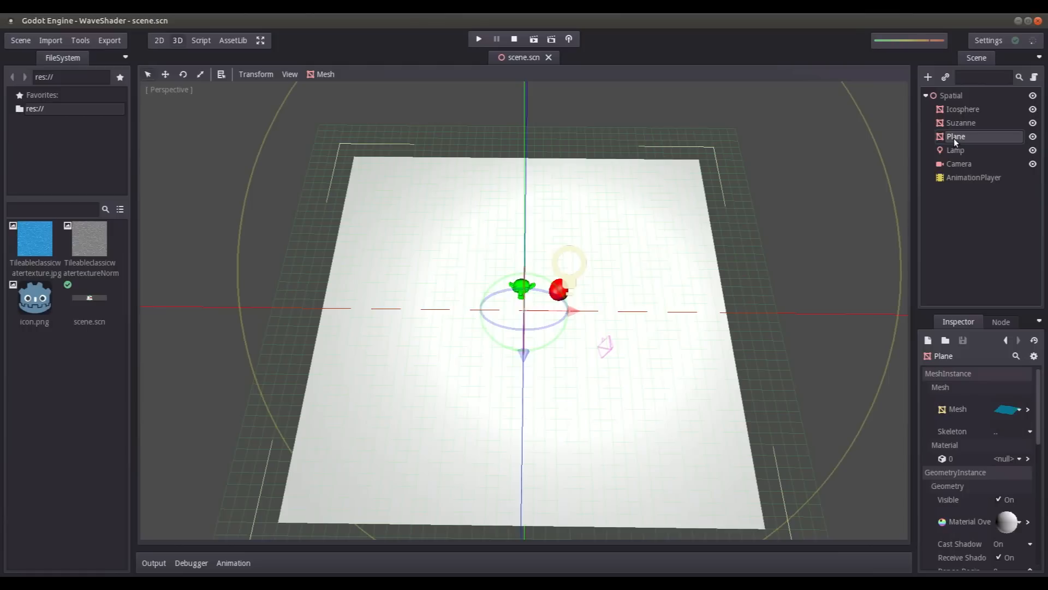
click(1027, 523)
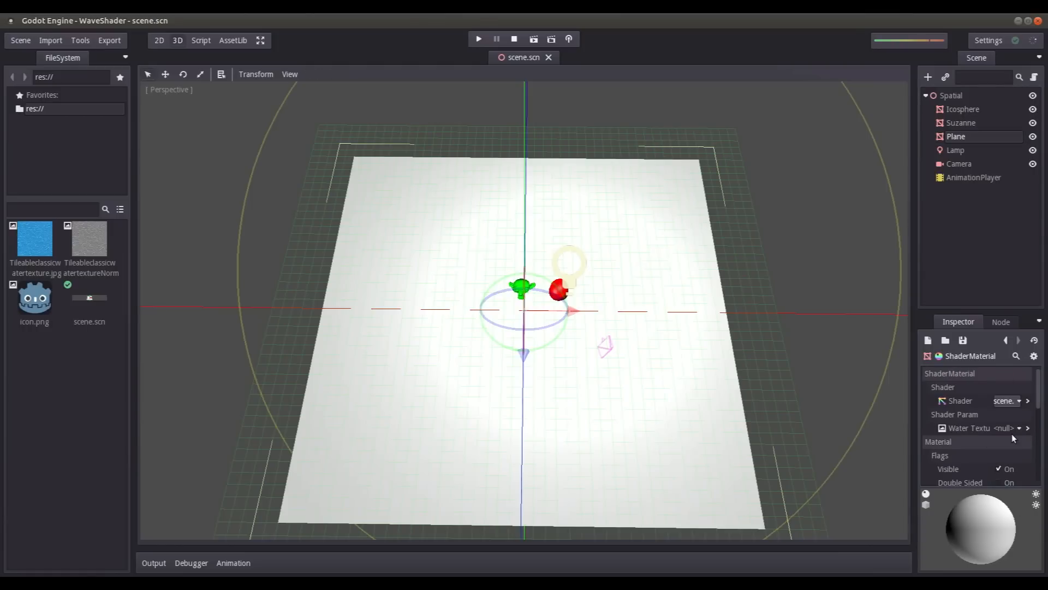
click(1013, 430)
click(995, 489)
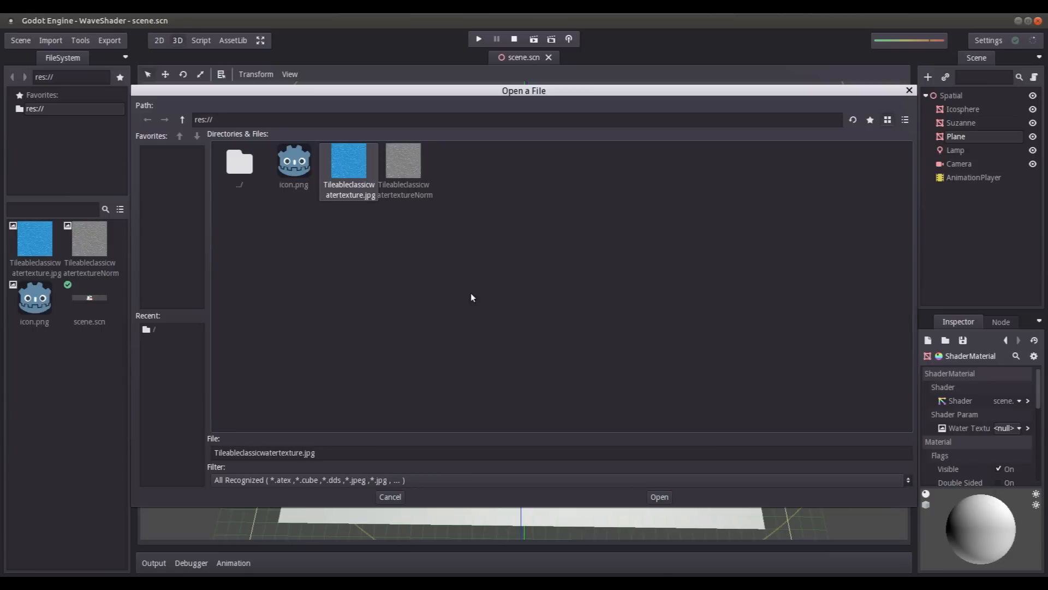
click(660, 496)
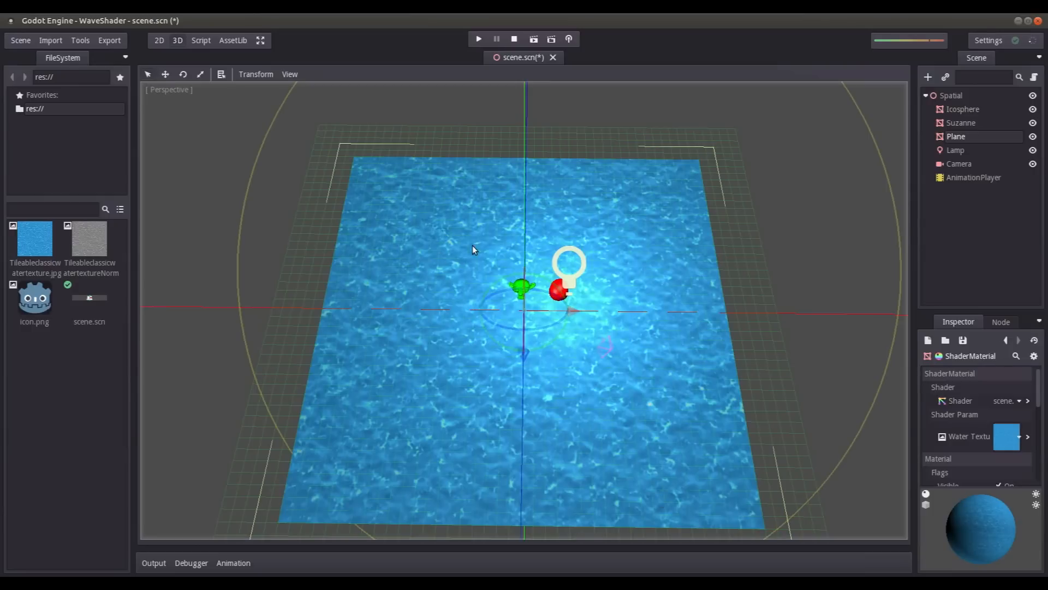
- Reopen the shader graph, move the Output node closer to the texture uniform, and shift the texture uniform toward the Input node
middle_drag(427, 324, 495, 262)
scroll(496, 293, up, 5)
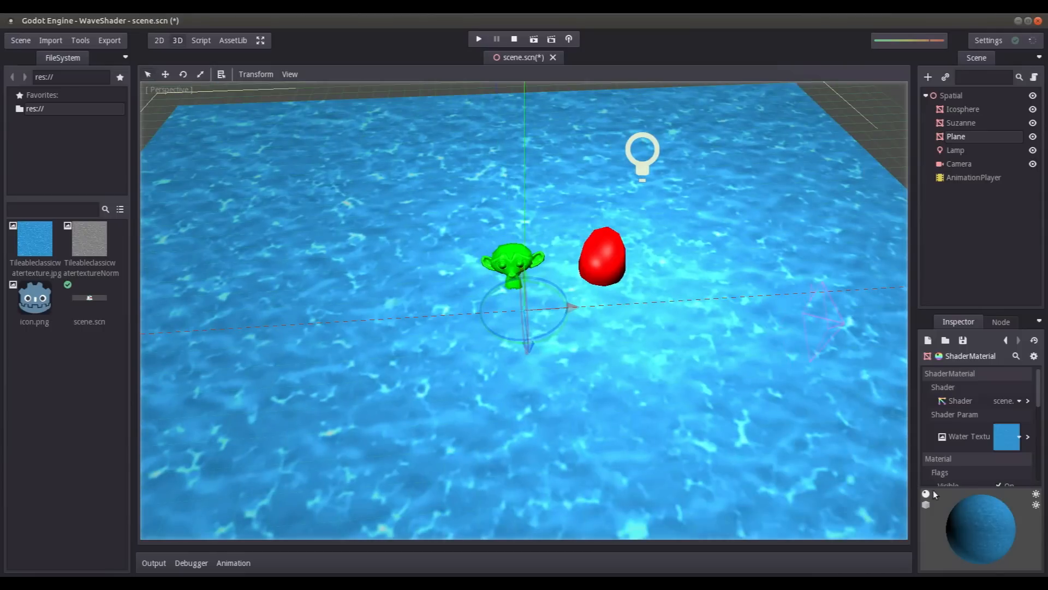
click(1027, 402)
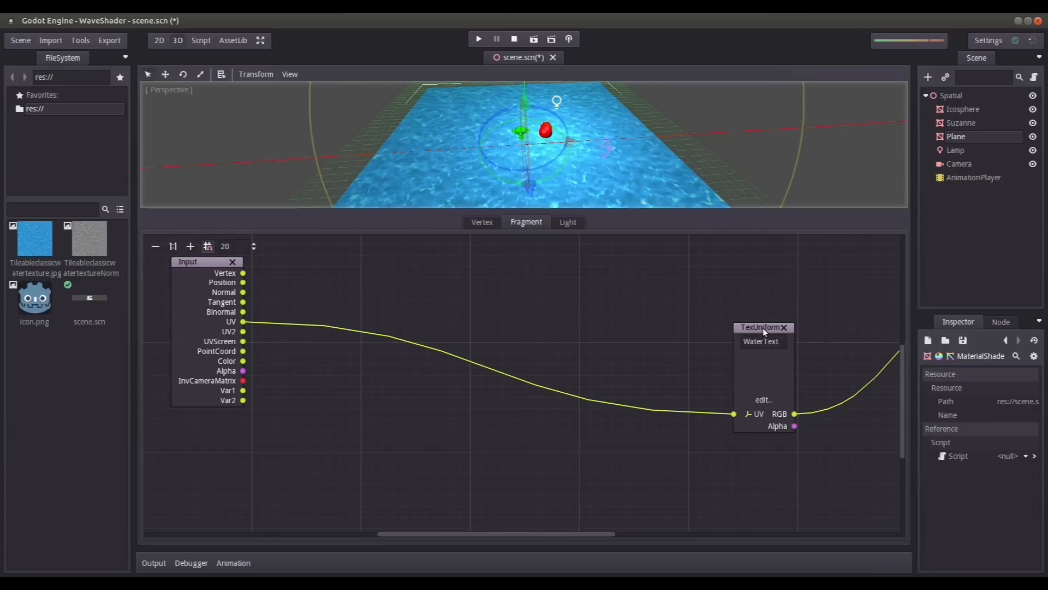
drag(494, 536, 553, 538)
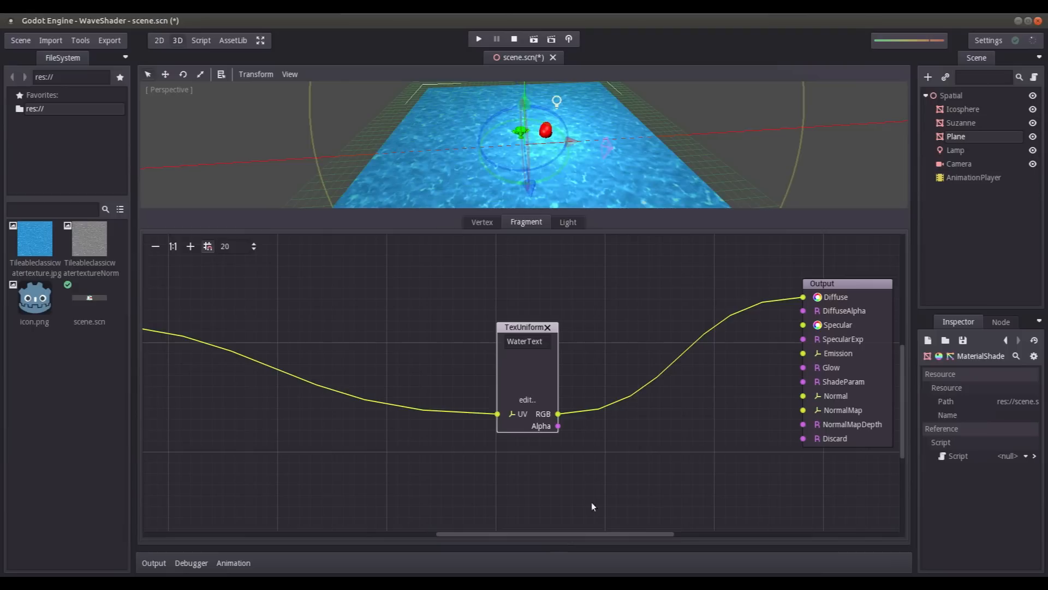
drag(817, 287, 686, 287)
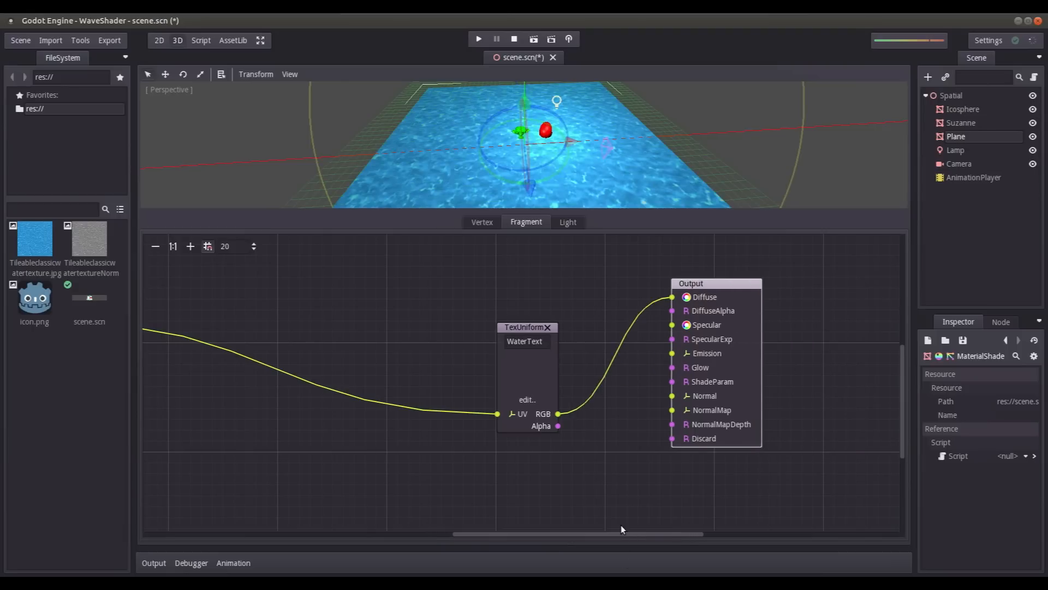
drag(558, 532, 510, 532)
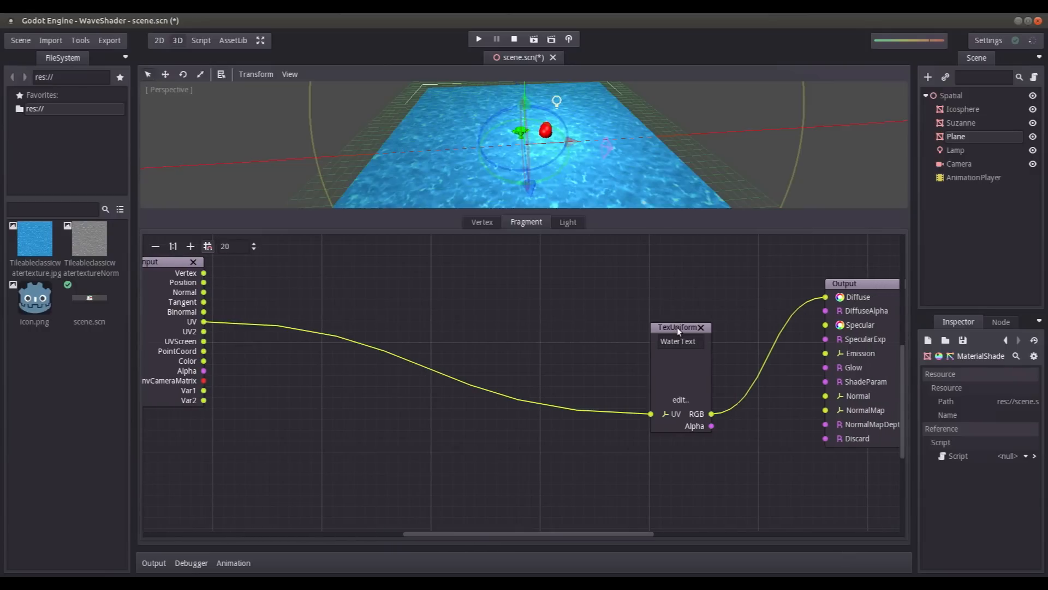
drag(677, 327, 633, 328)
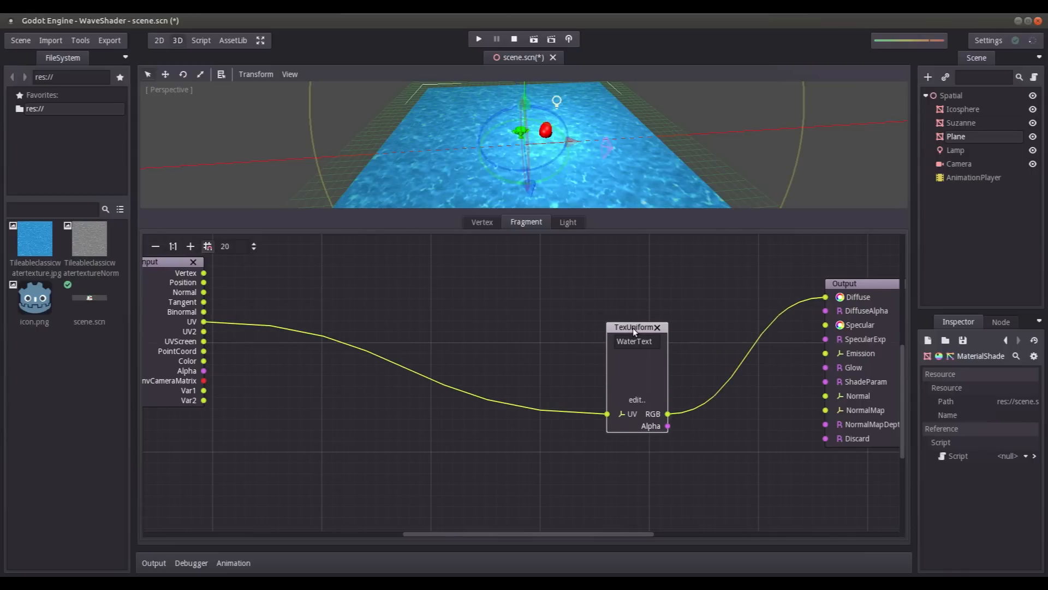
scroll(455, 178, up, 2)
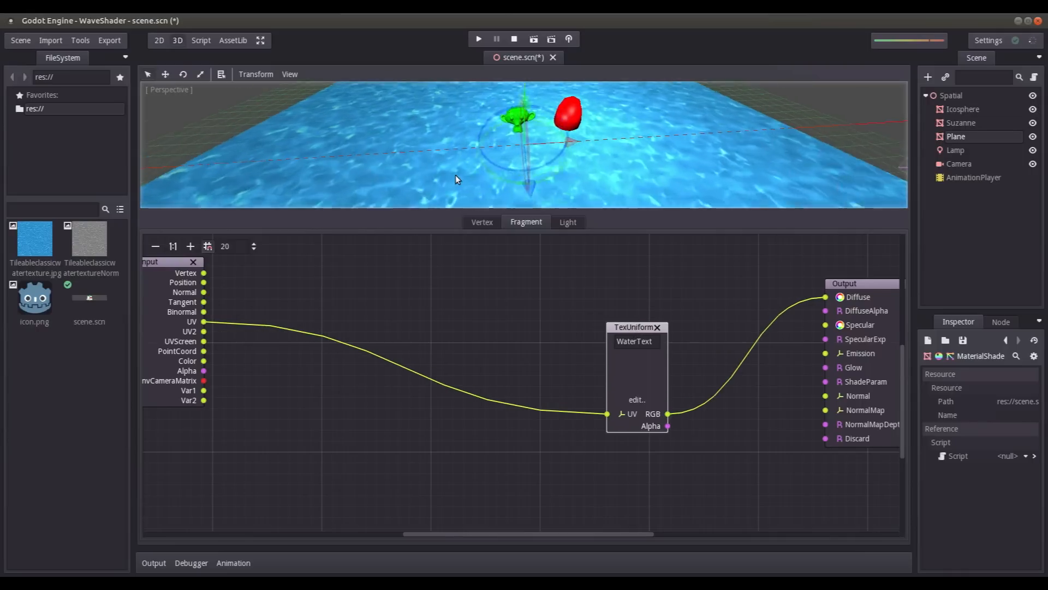
scroll(456, 174, down, 4)
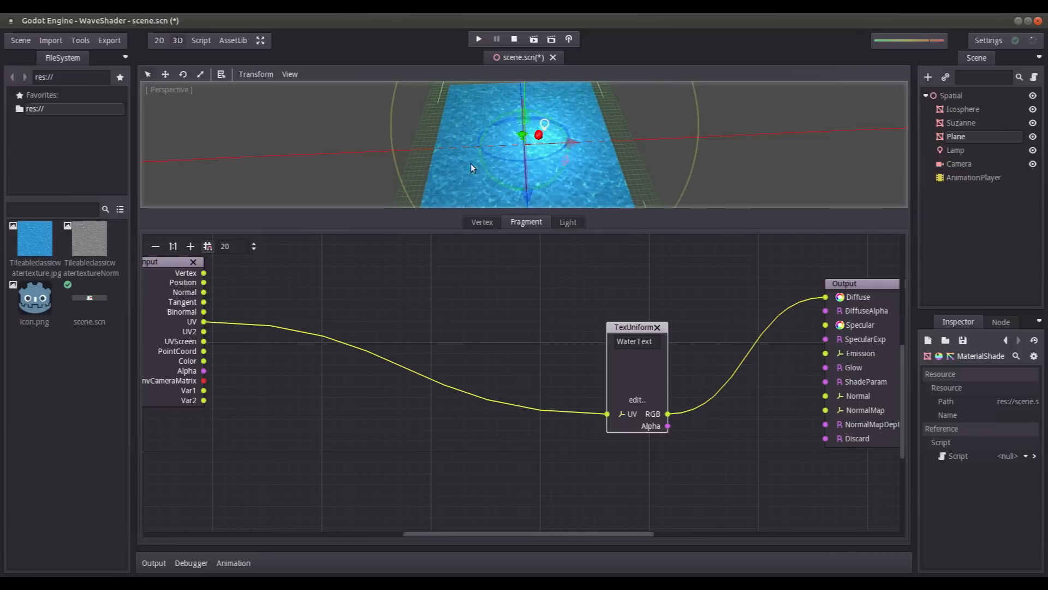
scroll(471, 162, up, 5)
scroll(432, 165, down, 4)
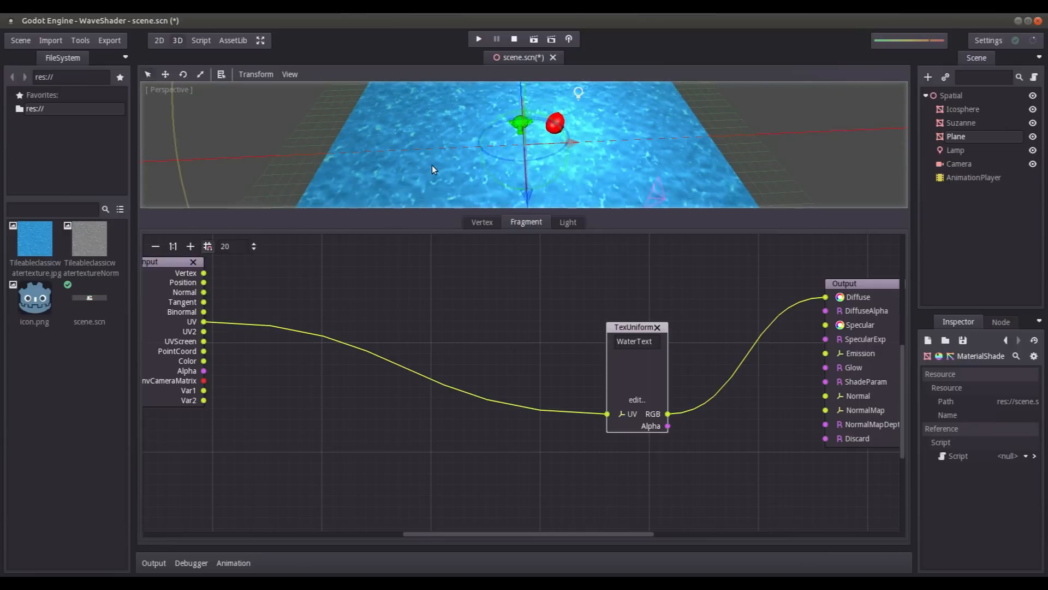
scroll(472, 146, down, 2)
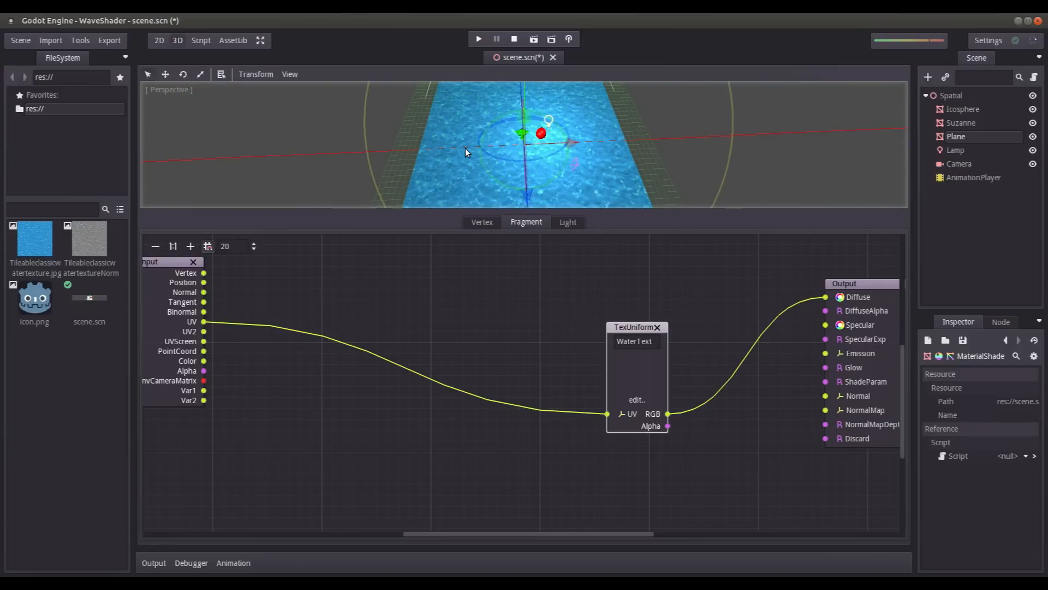
scroll(486, 160, down, 1)
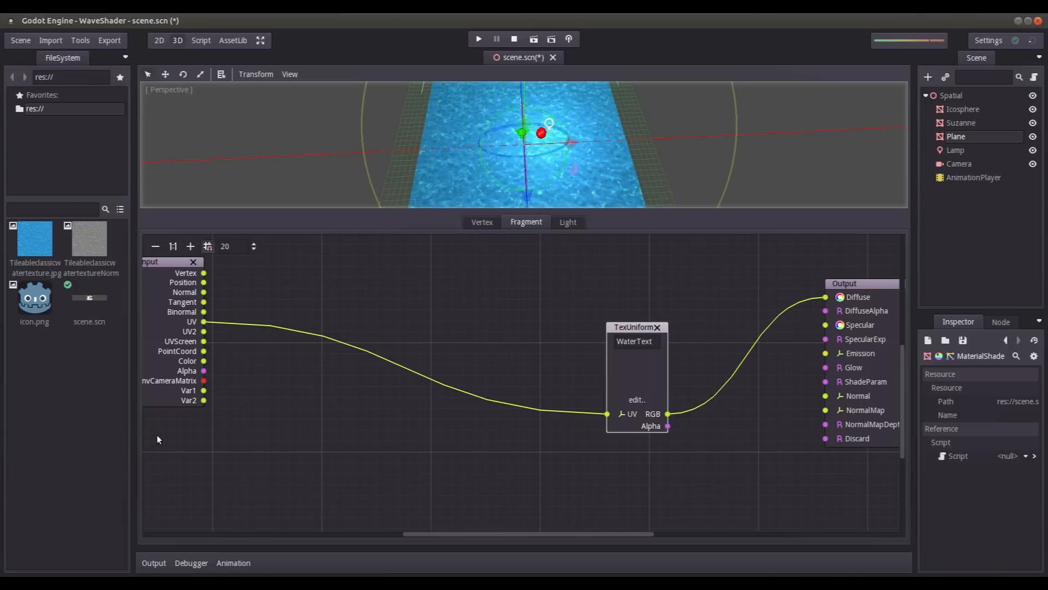
- Add a scalar uniform below the Input node, name it TextureRepeat, save the scene, and shift the node slightly toward the graph's edge
right_click(183, 436)
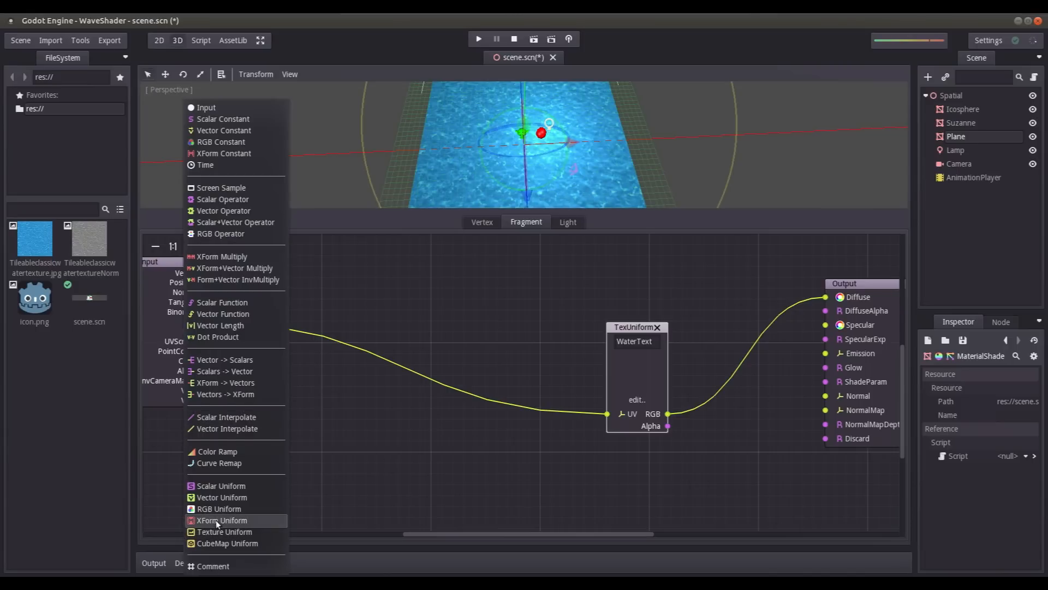
click(226, 486)
double_click(226, 473)
key(BackSpace)
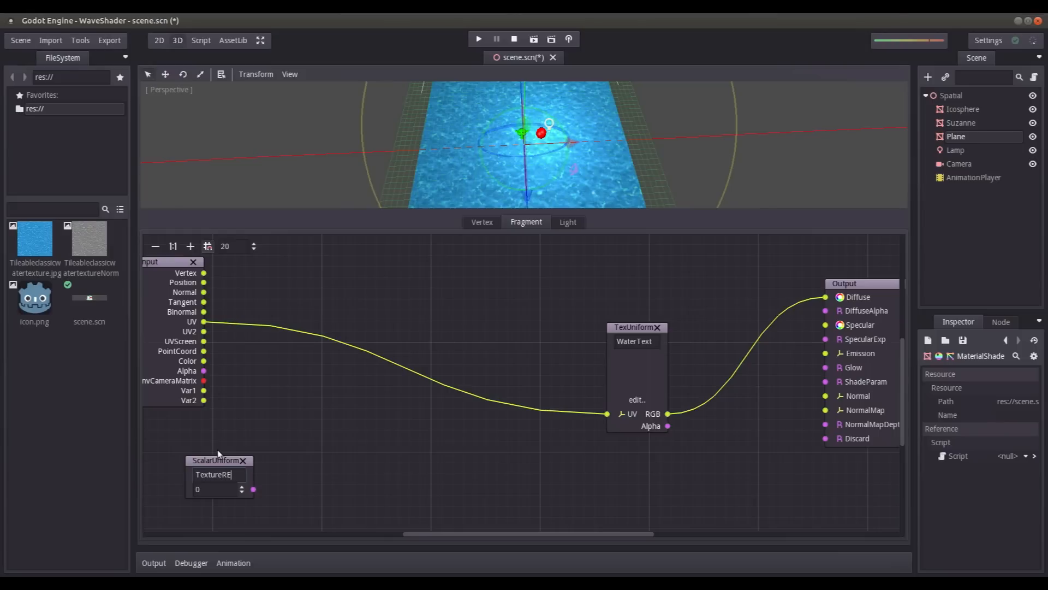
click(227, 474)
key(BackSpace)
text(epeat)
click(227, 489)
click(237, 474)
key(ctrl+s)
drag(232, 460, 205, 458)
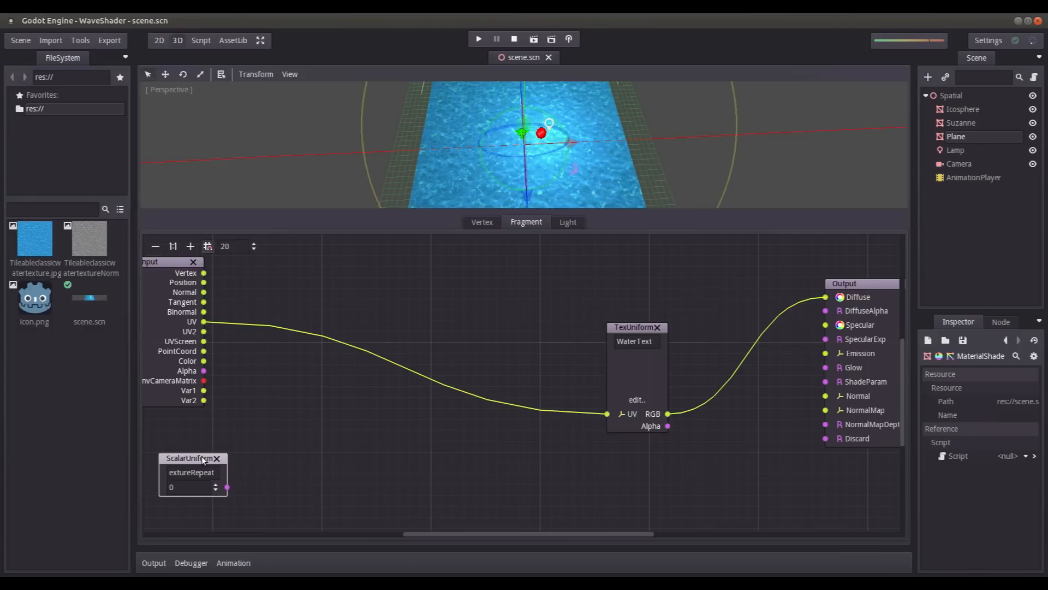
- Add a Scalar+Vector Operator set to Mul, feeding the Input's UV into a and the scalar uniform into b
right_click(323, 398)
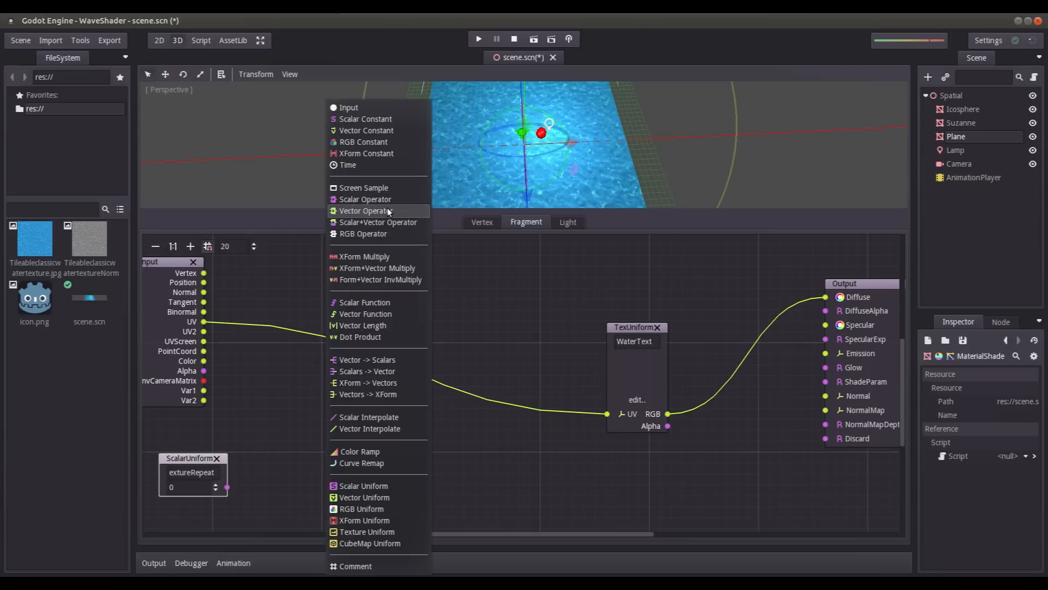
click(379, 222)
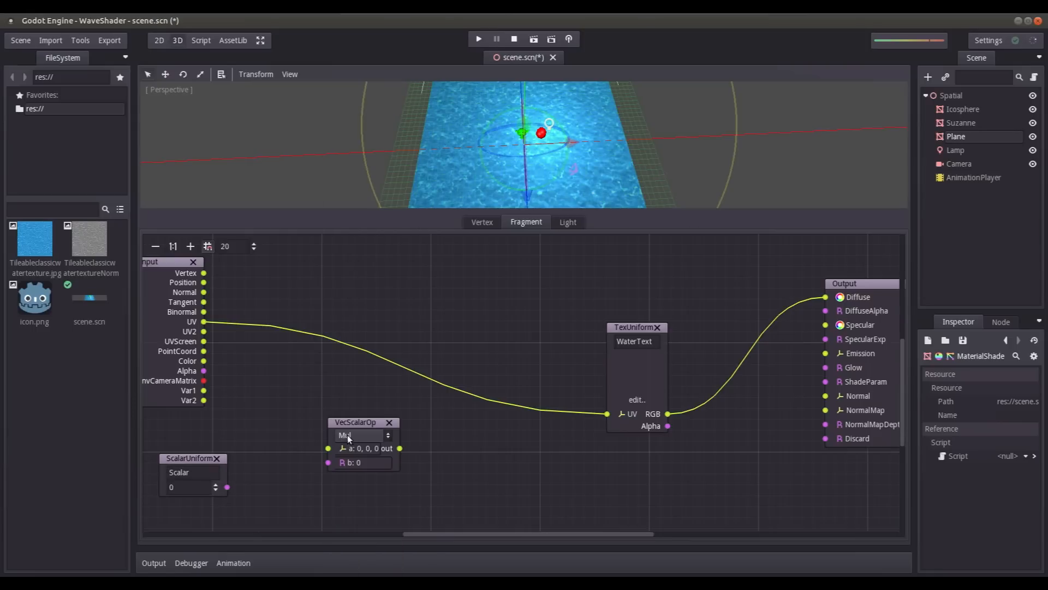
drag(352, 421, 361, 380)
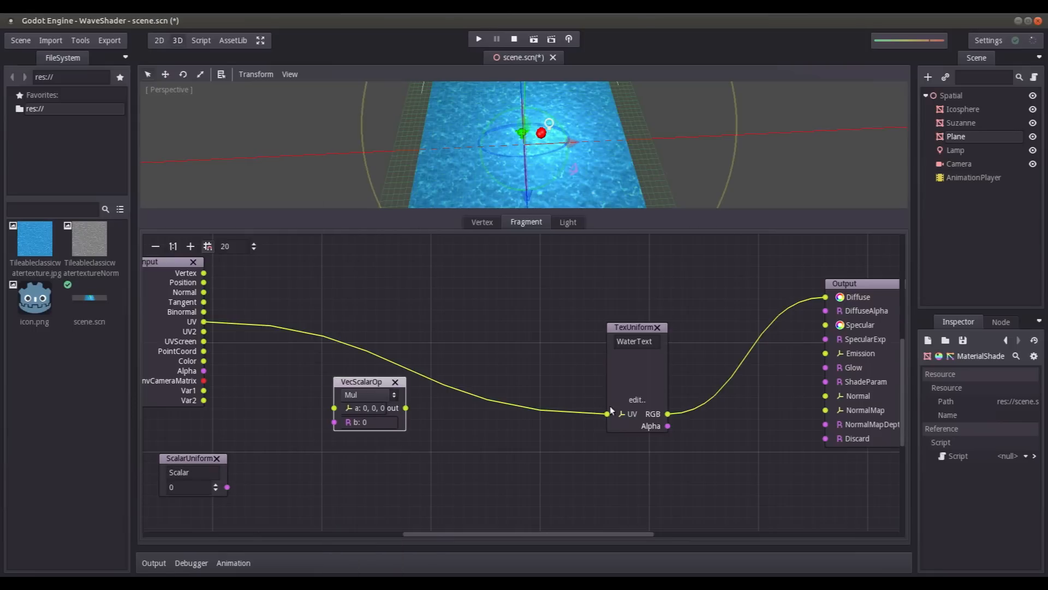
drag(608, 413, 335, 408)
drag(228, 487, 334, 422)
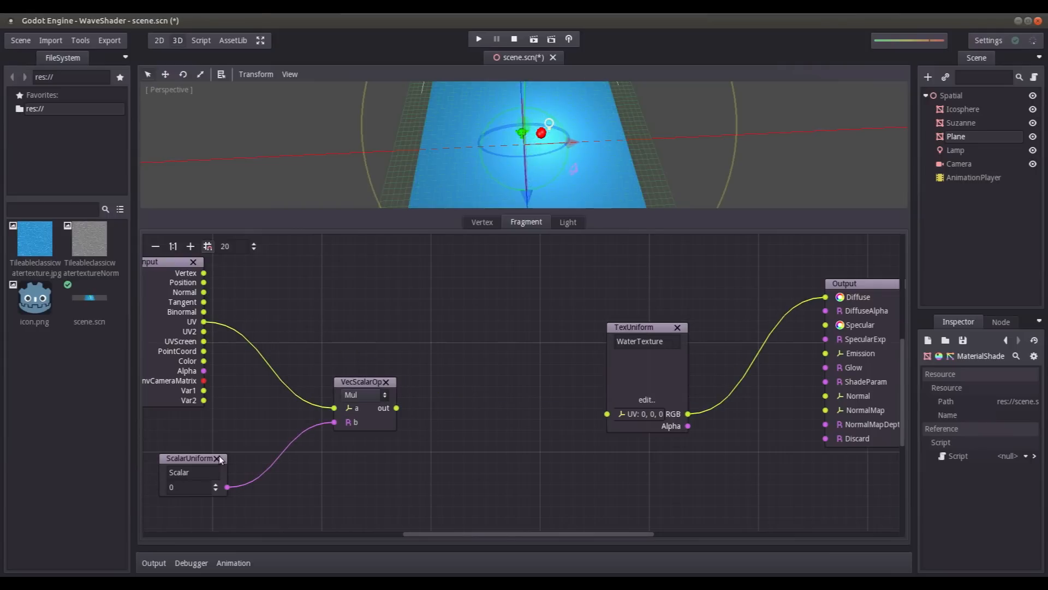
- Move the scalar uniform up beneath the Input node, rename it TextureRepeat, and save the scene
double_click(209, 474)
key(BackSpace)
drag(175, 459, 175, 427)
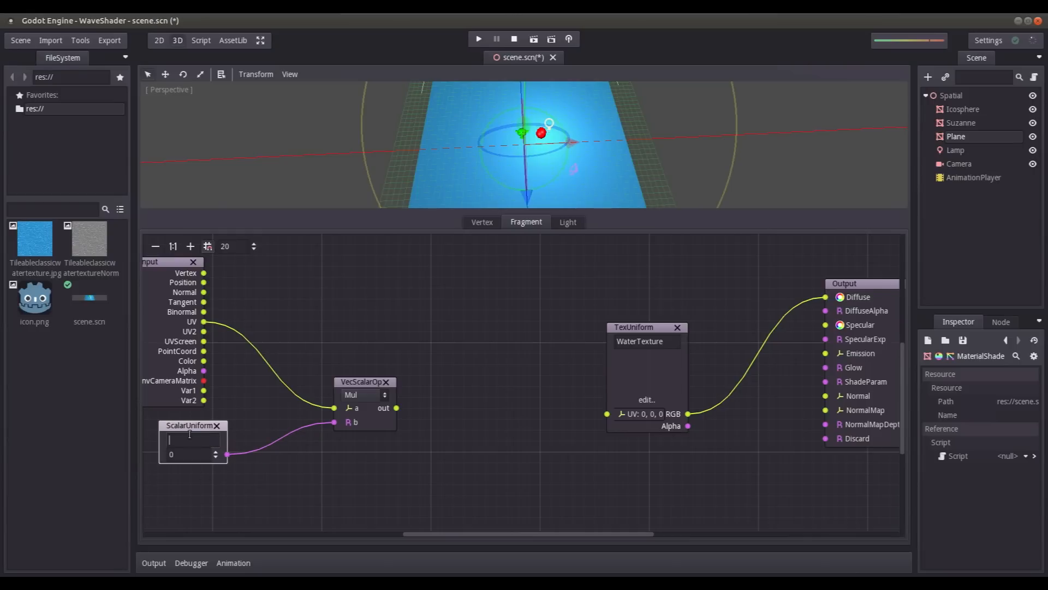
text(TextureREpeat)
click(196, 440)
key(Delete)
text(e)
click(175, 455)
key(ctrl+s)
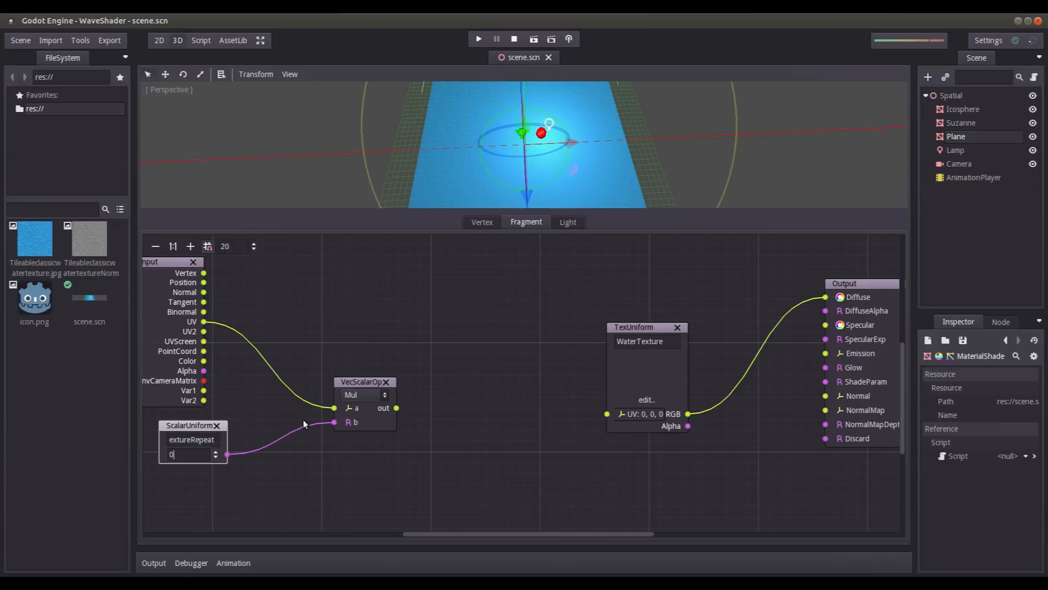
- Connect the multiply operator's output to the UV of the WaterTexture uniform and check the plane in the viewport
click(299, 408)
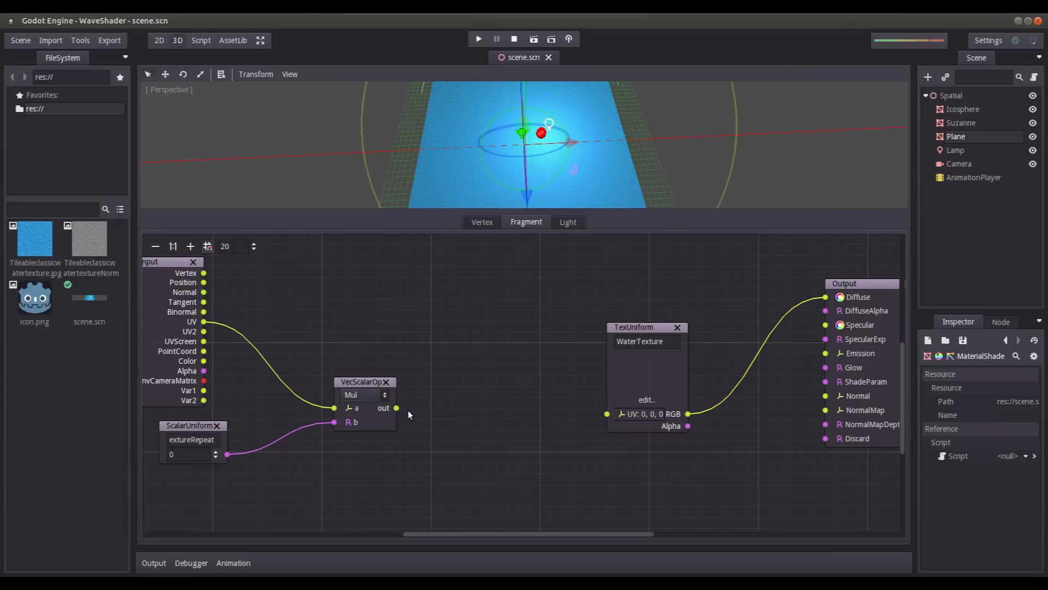
drag(396, 408, 606, 414)
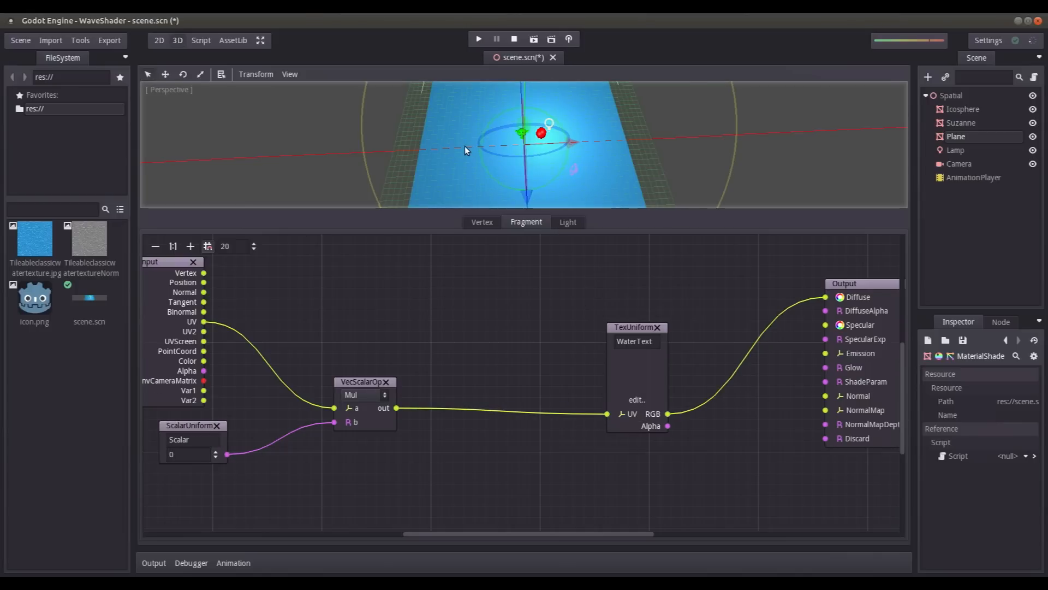
scroll(464, 146, up, 13)
scroll(464, 146, down, 9)
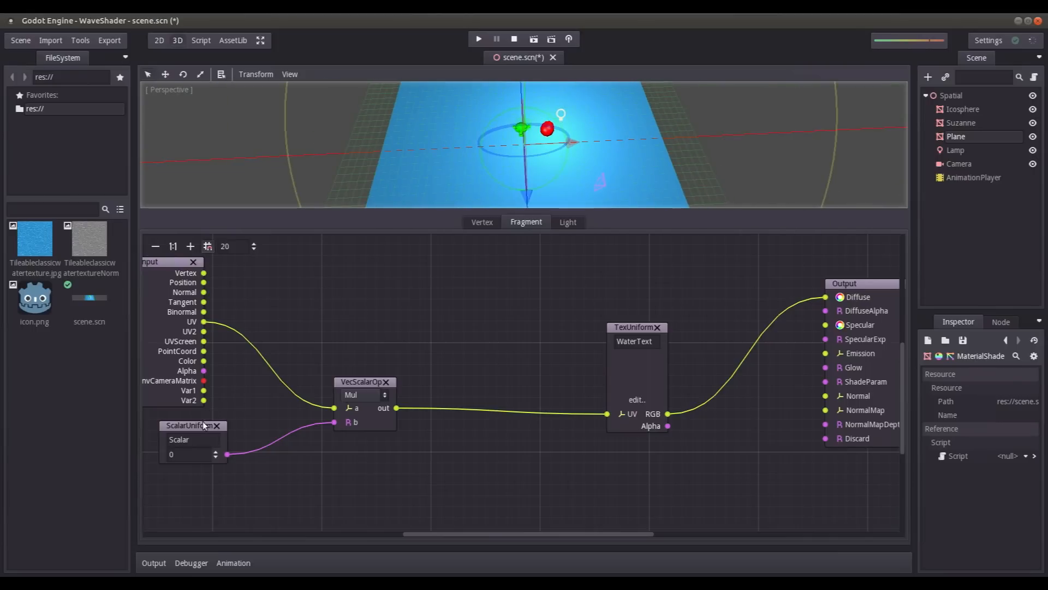
- Try a value of 4 on the scalar uniform multiplying the UV and inspect the texture tiling on the plane
click(171, 454)
key(Return)
drag(185, 461, 162, 455)
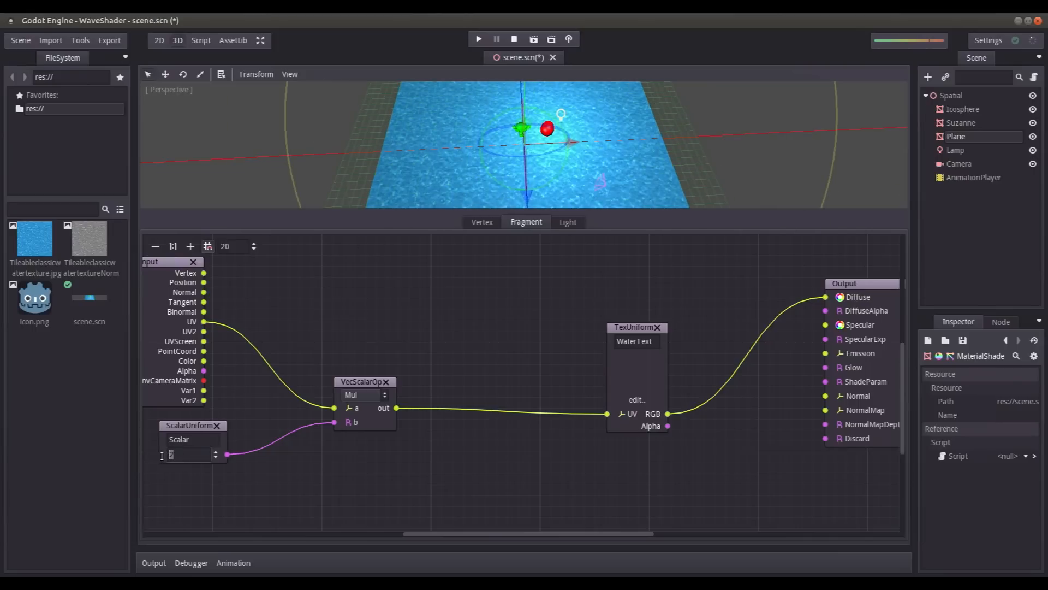
text(4)
key(Return)
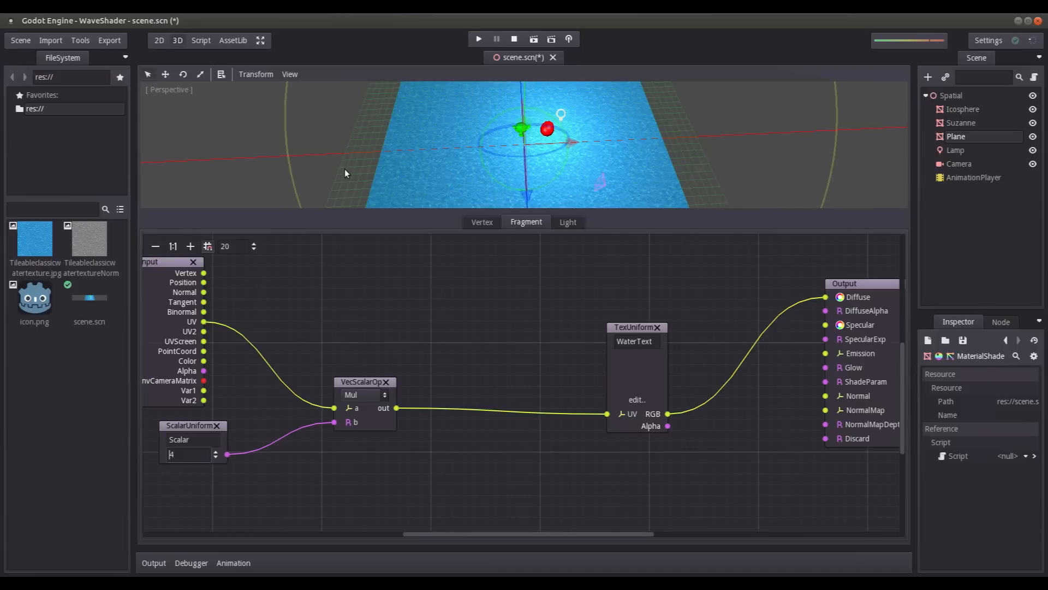
scroll(427, 143, up, 4)
scroll(426, 135, down, 3)
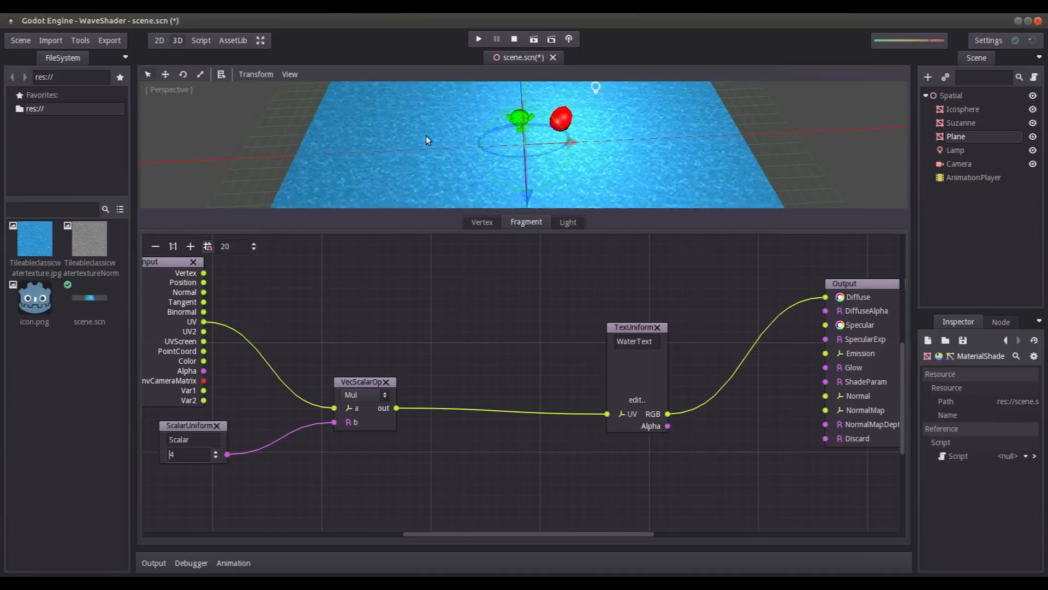
- Set the scalar uniform multiplying the UV to 1 and nudge its node away from the operator
drag(180, 455, 158, 458)
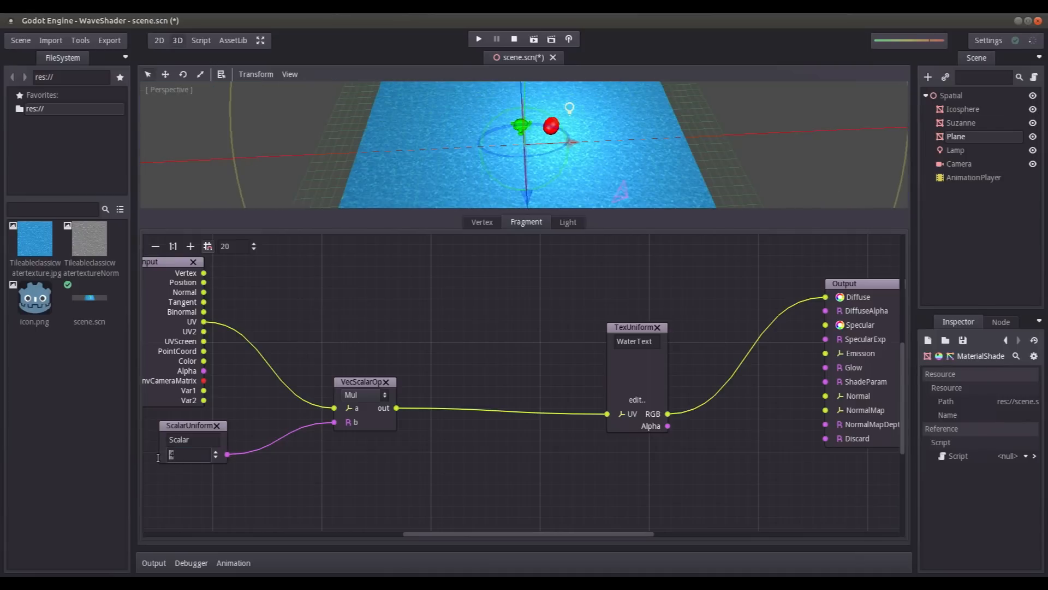
text(1)
drag(183, 424, 173, 421)
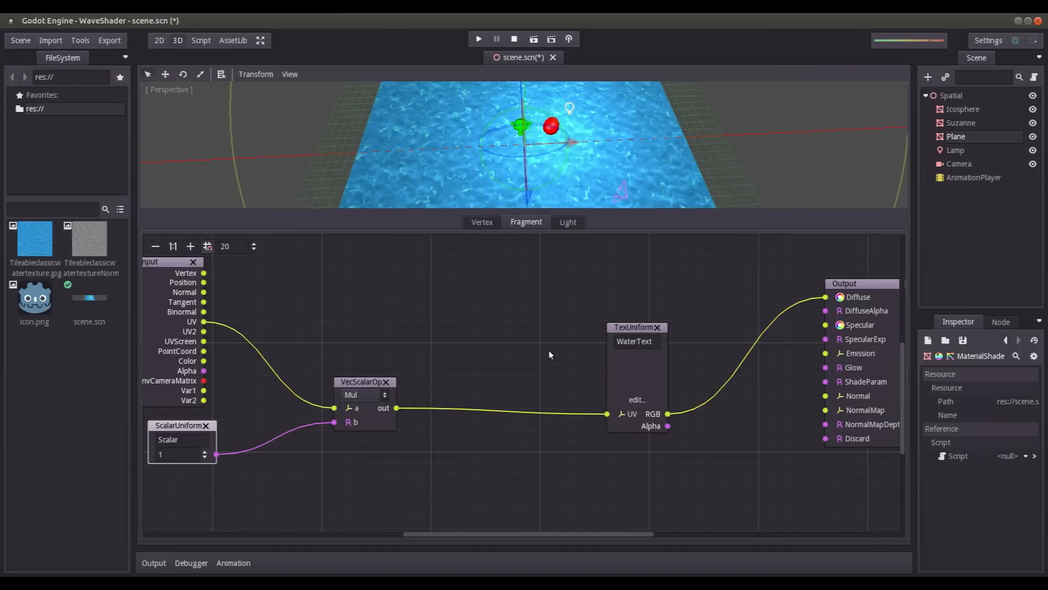
- Move the WaterTexture uniform up and closer to the multiply operator, and inspect the water surface up close
drag(624, 329, 613, 307)
scroll(543, 106, up, 5)
middle_drag(637, 123, 604, 81)
scroll(590, 147, up, 3)
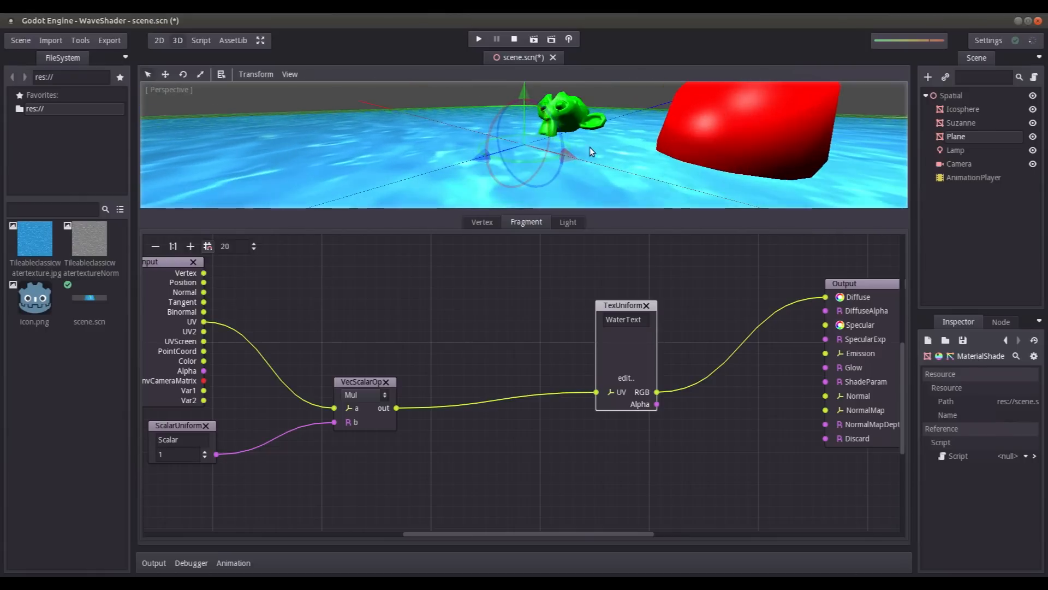
scroll(579, 132, down, 6)
drag(626, 351, 604, 352)
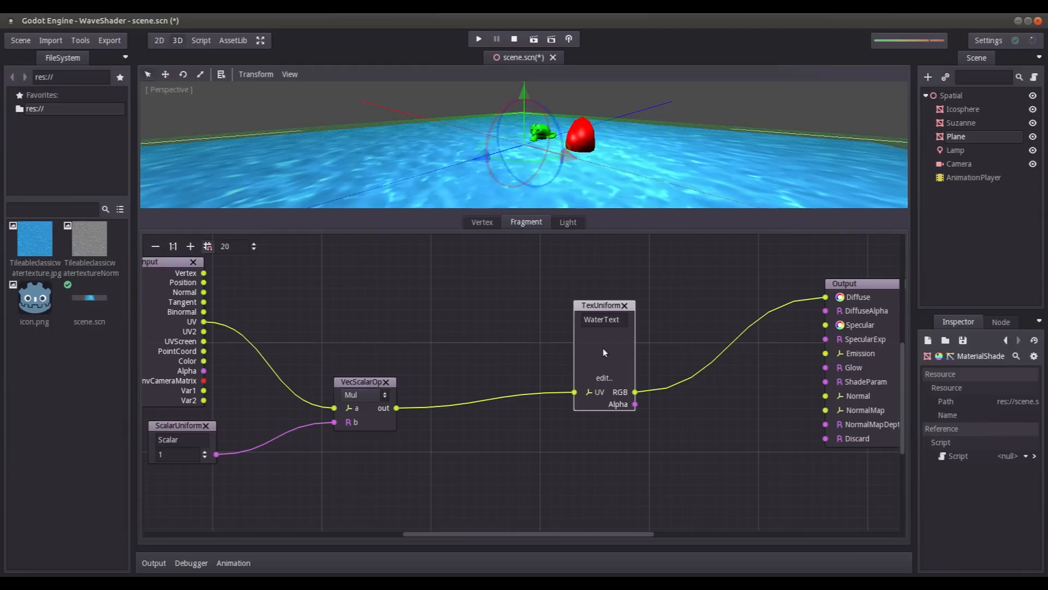
- Add a scalar uniform beside the lower end of the Output node, name it Alpha, and save the scene
right_click(721, 435)
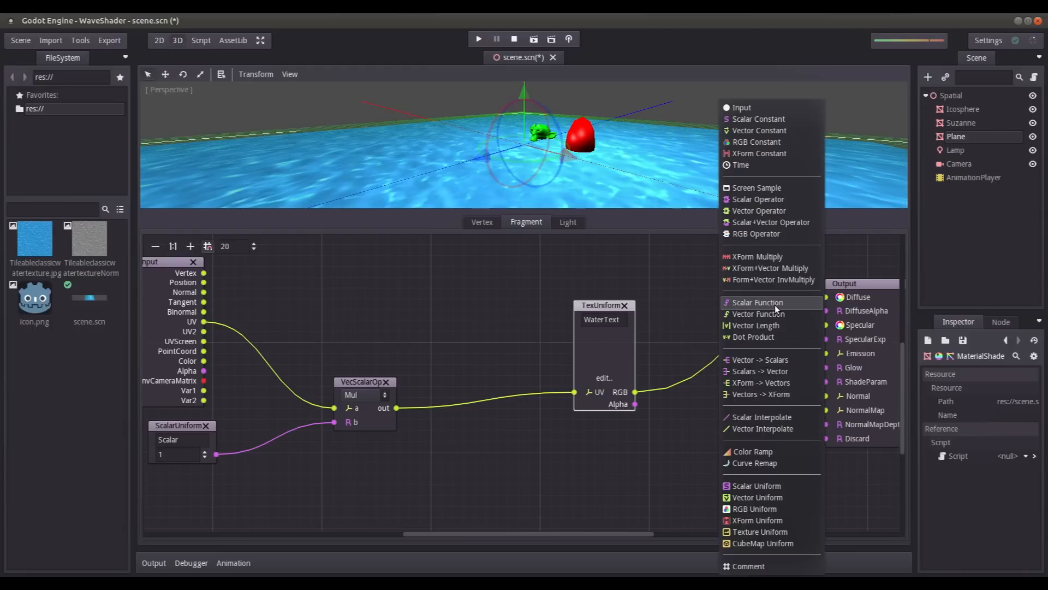
click(765, 486)
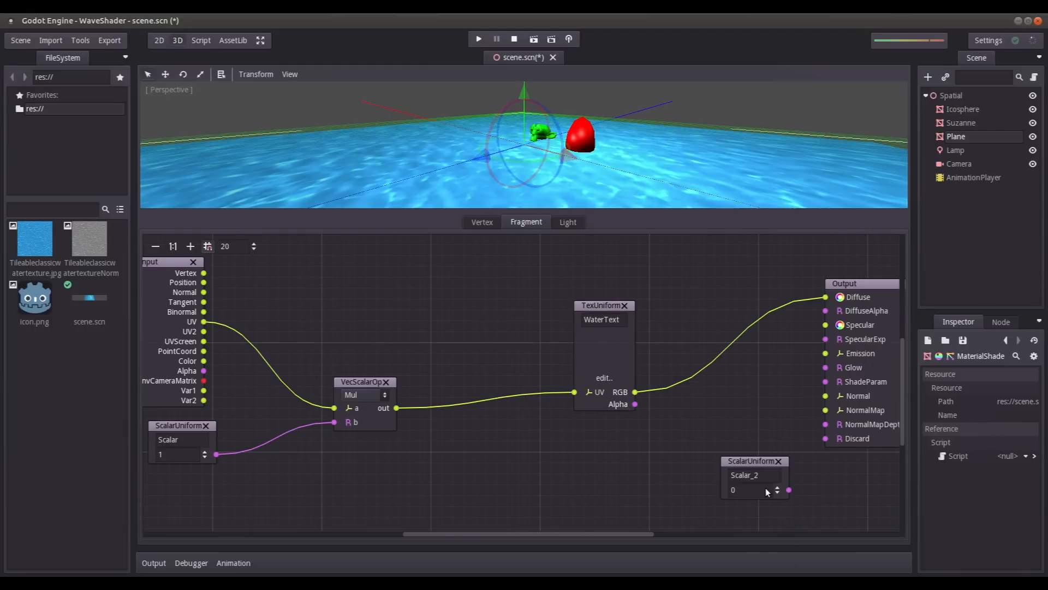
drag(759, 475, 706, 477)
text(Alpha)
key(ctrl+s)
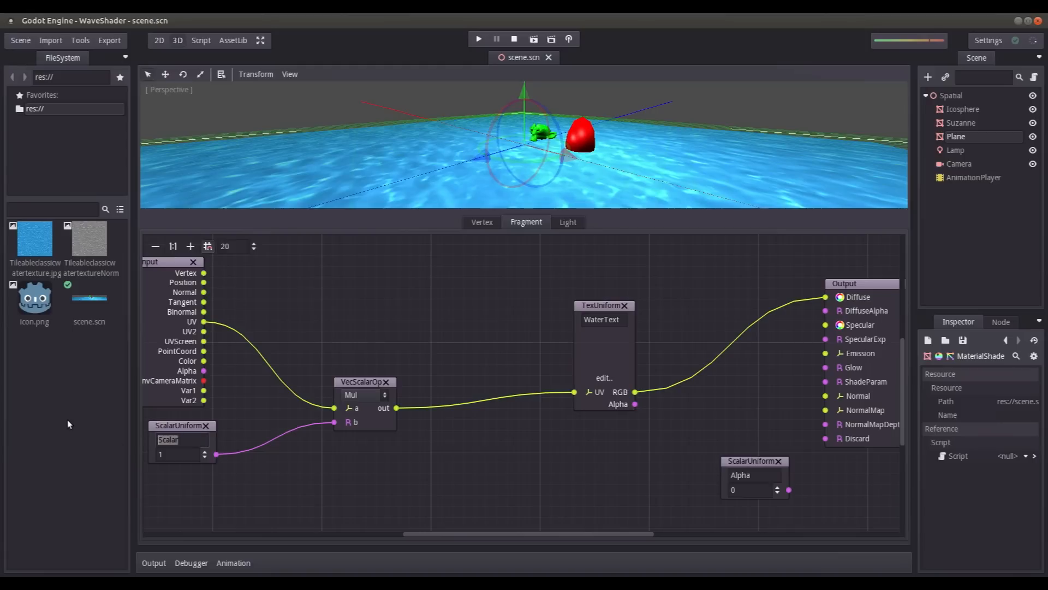
- Rename the scalar uniform feeding the multiply operator TextureRepeat and save the scene
text(TextureREp)
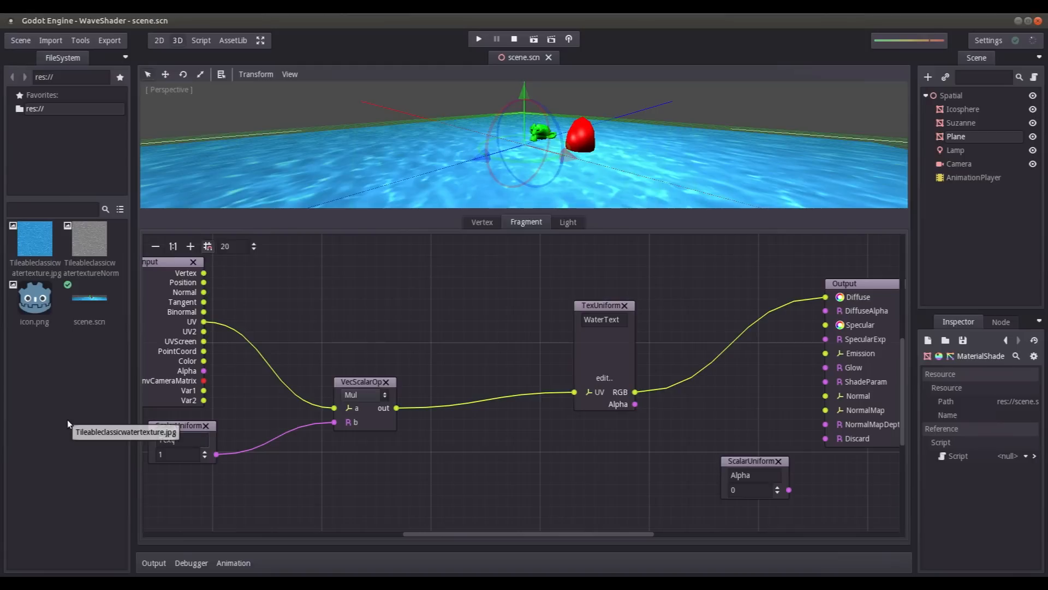
key(BackSpace)
key(BackSpace)
text(epeat)
key(Return)
key(ctrl+s)
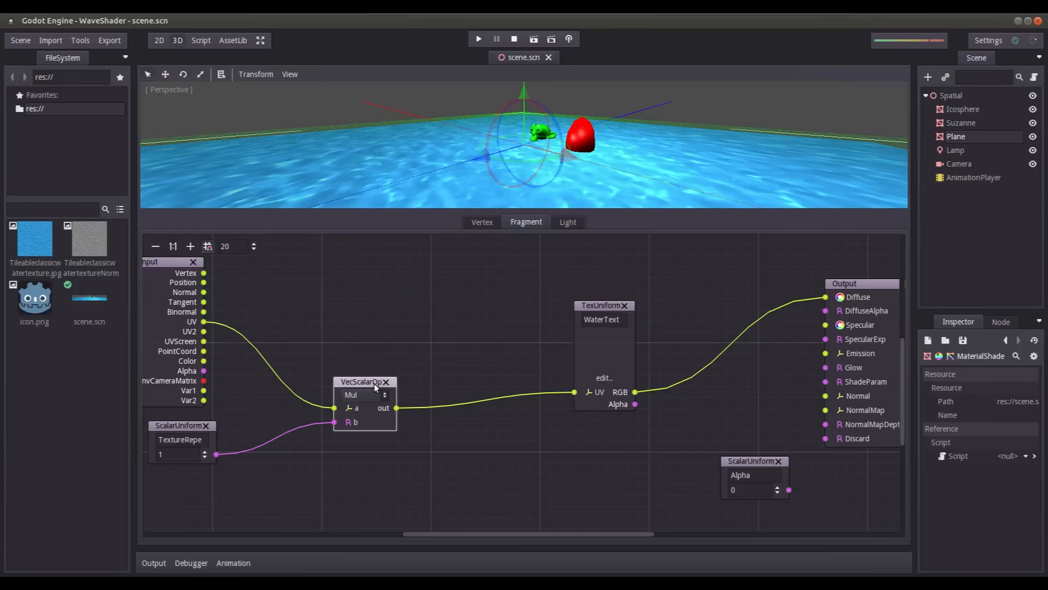
- Shift the Alpha uniform away from the Output, connect it to DiffuseAlpha, set it to 0.8, and save the scene
drag(743, 461, 703, 437)
drag(741, 466, 825, 310)
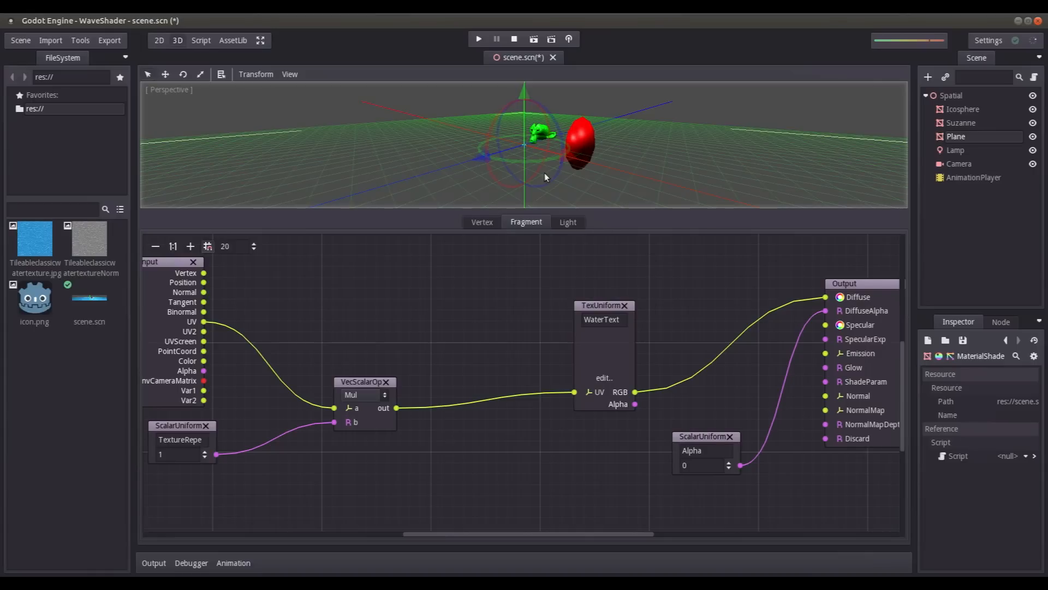
drag(721, 465, 645, 467)
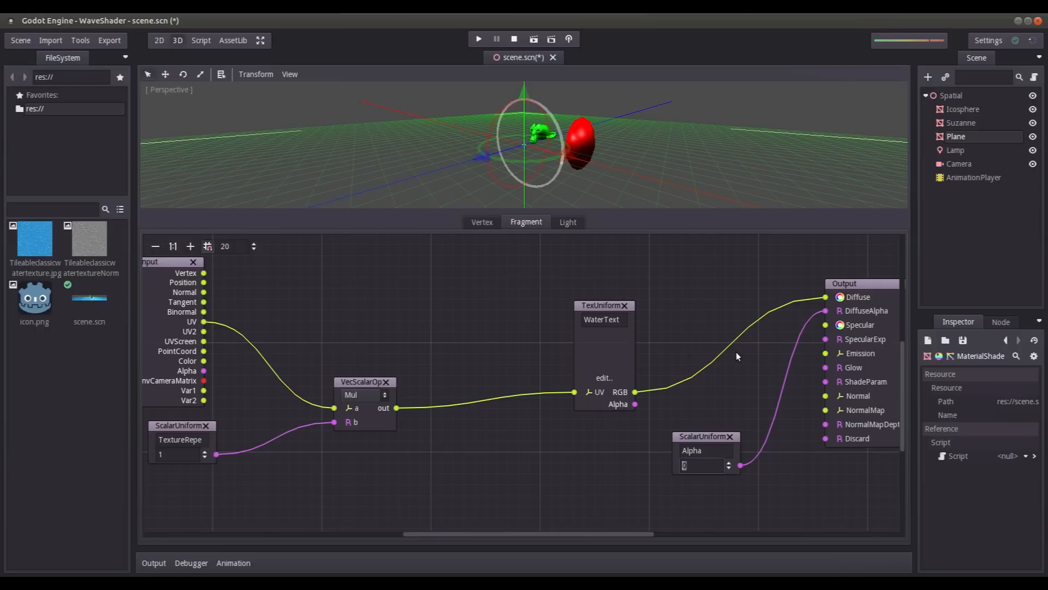
text(.8)
key(Return)
scroll(565, 104, up, 5)
middle_drag(557, 121, 574, 139)
key(ctrl+s)
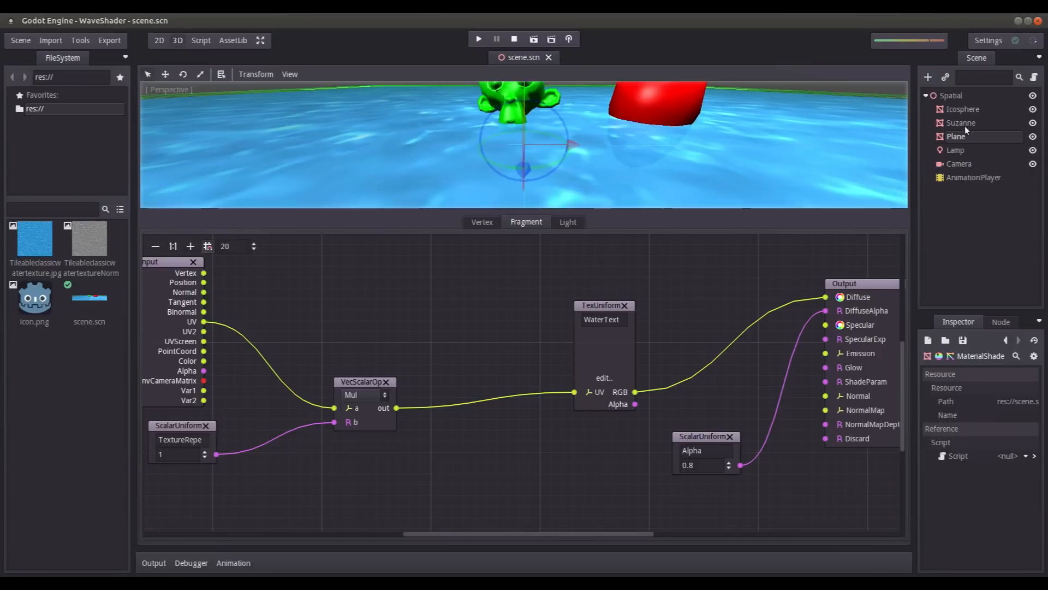
- Open the Plane's override material and set its Texture Repeat parameter to 2
click(953, 150)
click(953, 136)
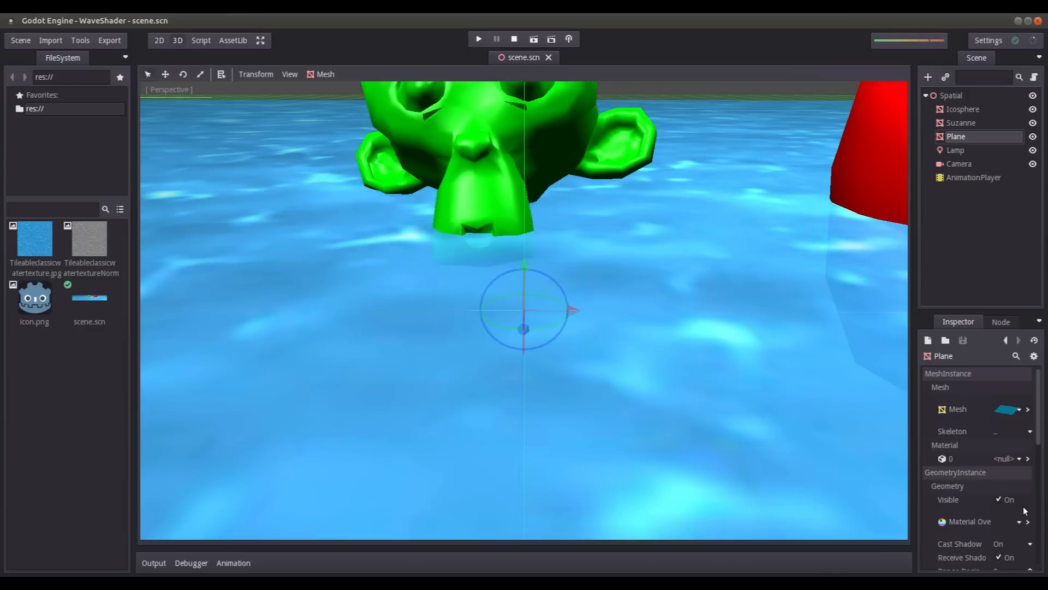
click(1027, 521)
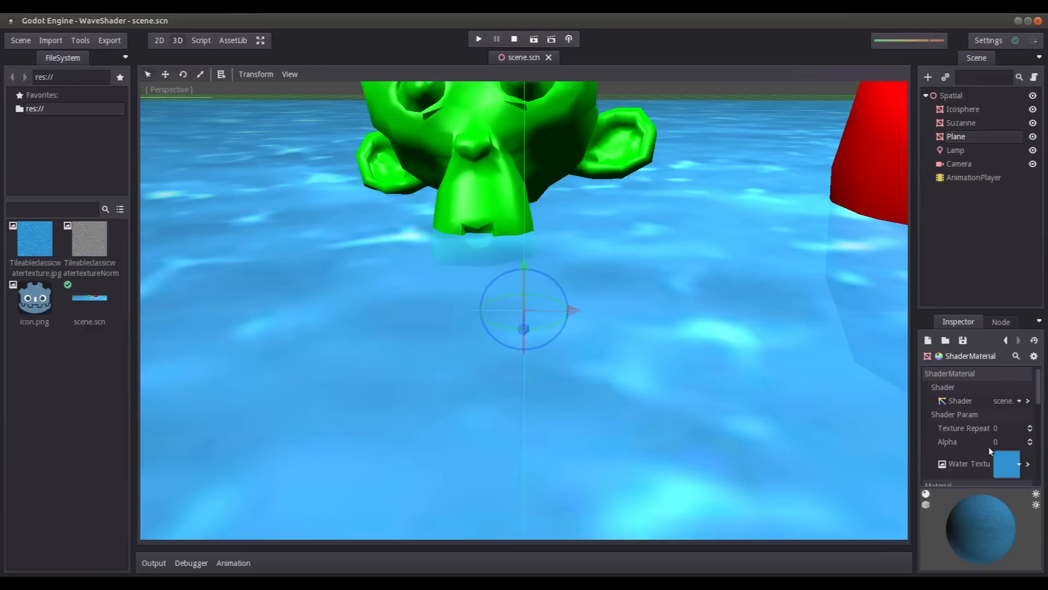
click(1001, 428)
text(2)
key(Return)
- Set the override material's Alpha parameter to 0.5 and view the transparent water around the floating objects
click(1004, 442)
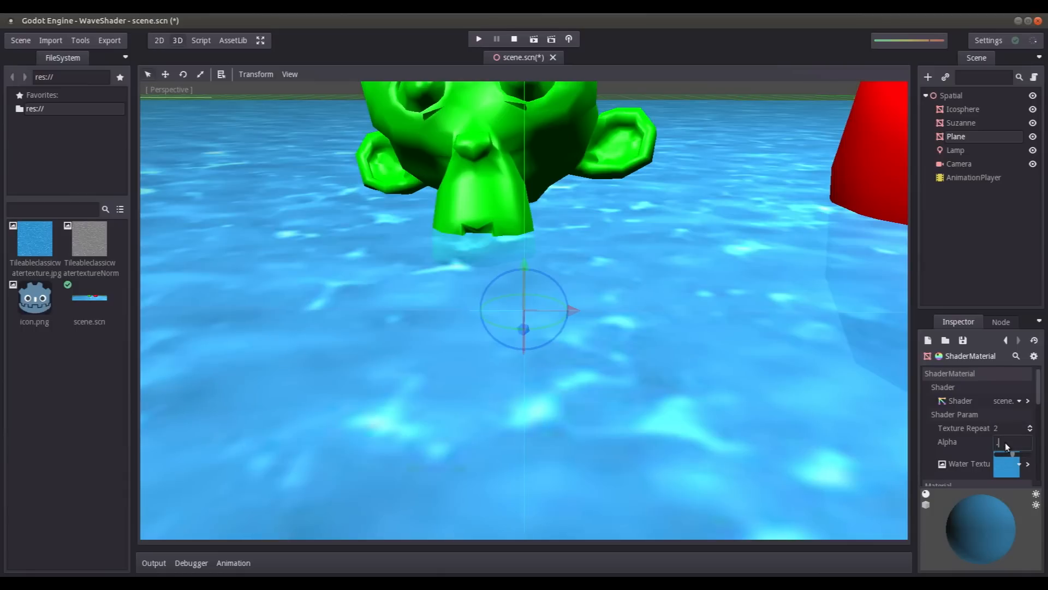
text(.5)
key(Return)
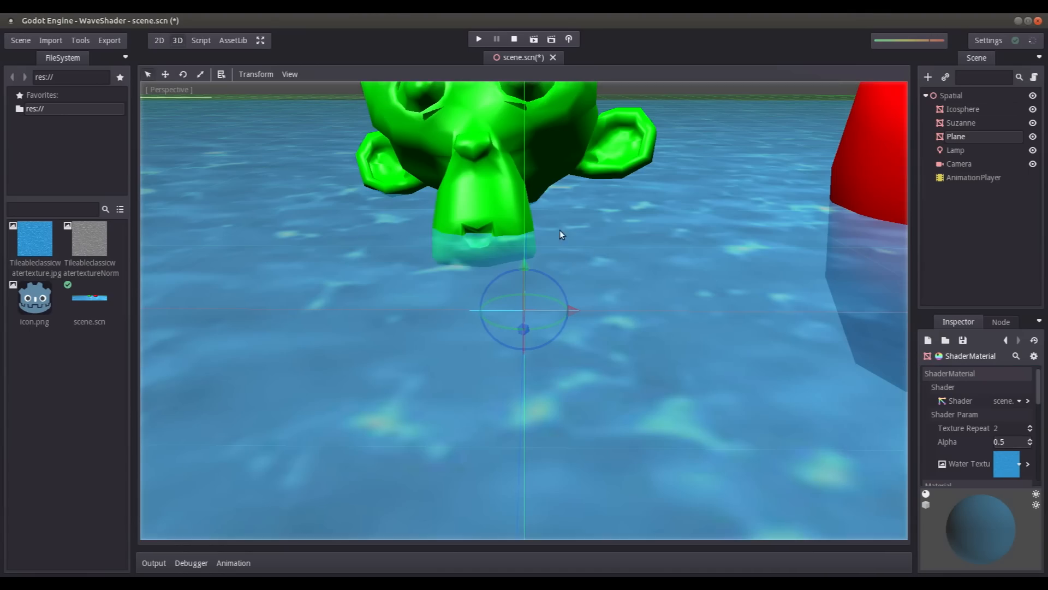
scroll(559, 230, down, 5)
mouse_move(581, 239)
middle_down()
mouse_move(643, 240)
mouse_move(526, 239)
mouse_move(600, 244)
mouse_move(585, 235)
middle_up()
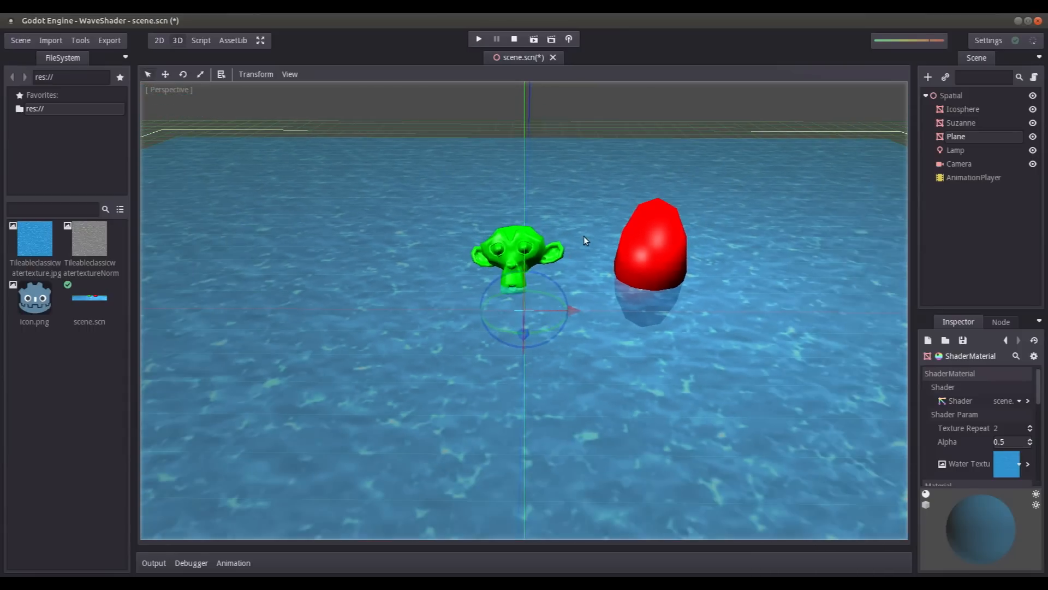
- Save the scene and, in the water material's shader graph, spread the Alpha, WaterTexture and multiply nodes apart to free up space
key(ctrl+s)
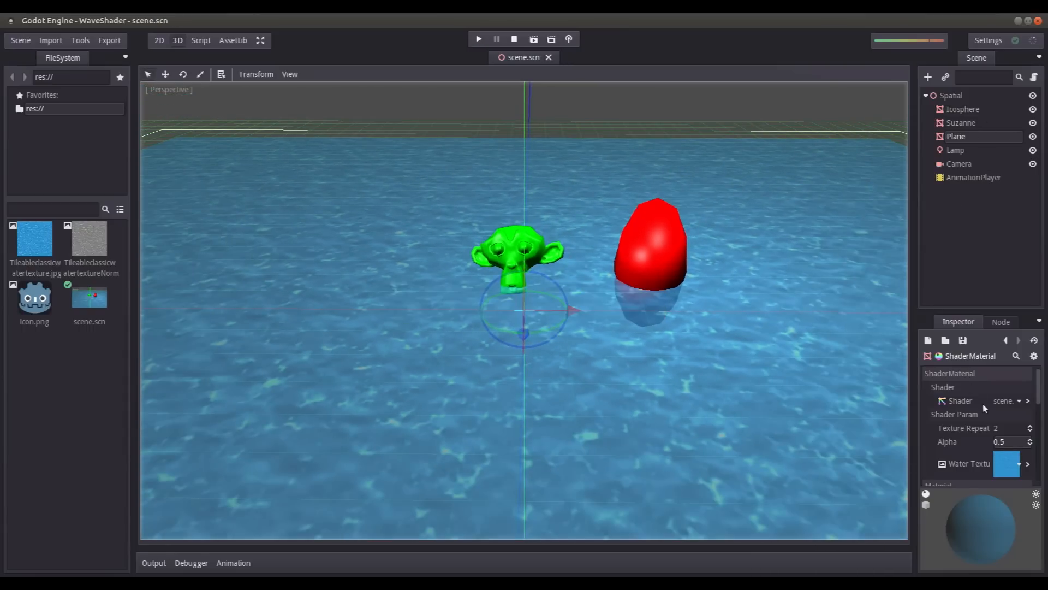
click(1028, 401)
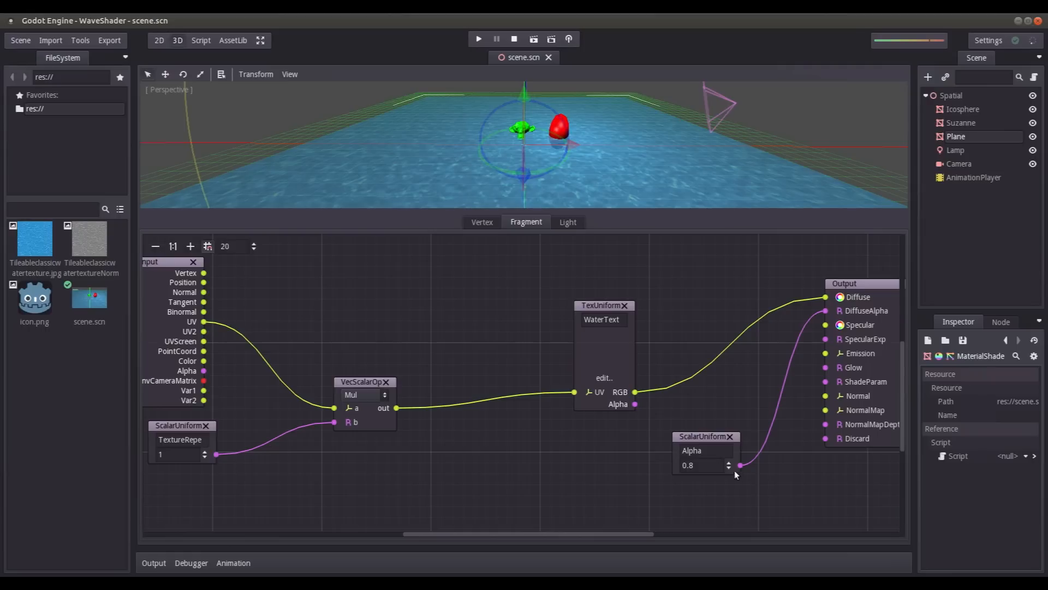
drag(697, 433, 719, 443)
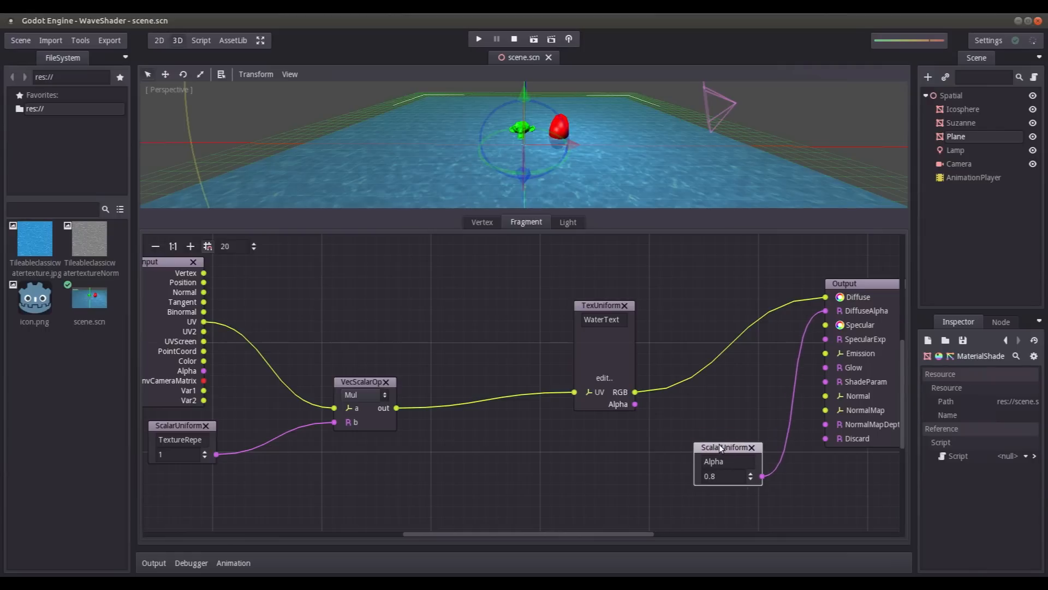
drag(596, 305, 715, 305)
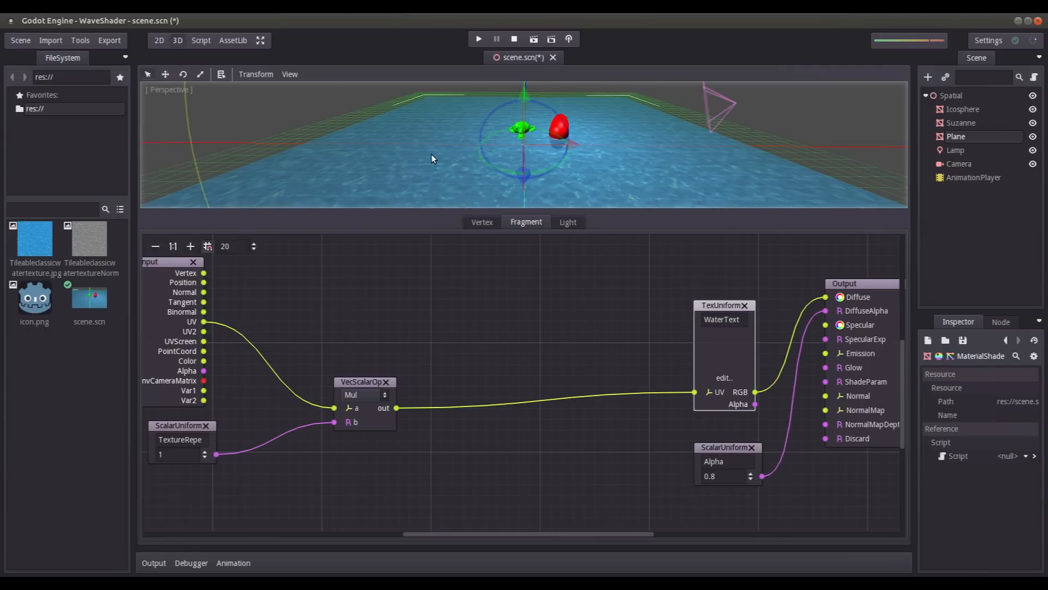
drag(356, 382, 323, 386)
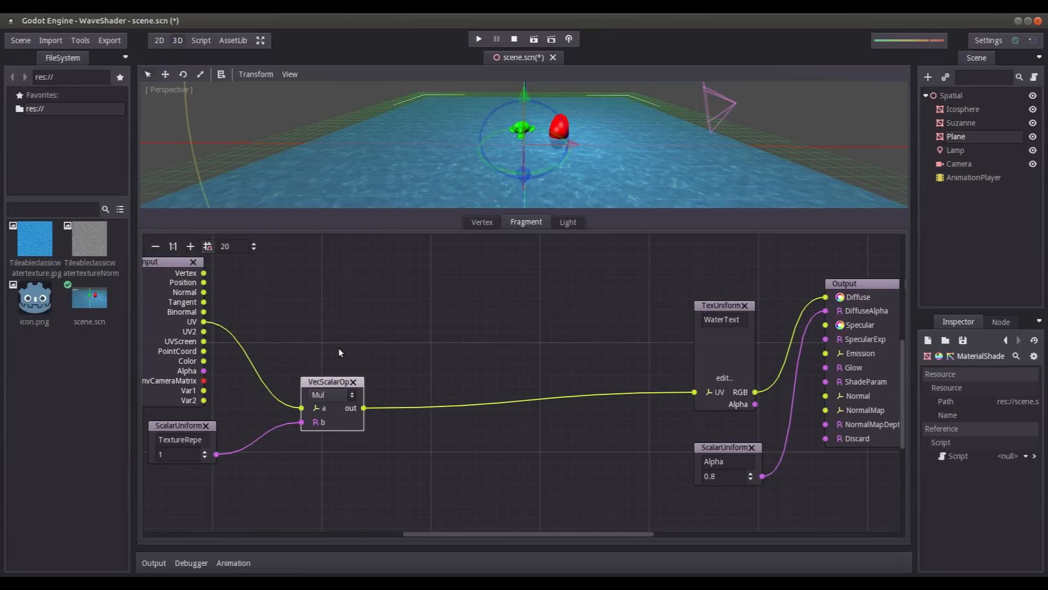
- Add a Time node near the Input node and a scalar operator set to Mul beside it
right_click(265, 285)
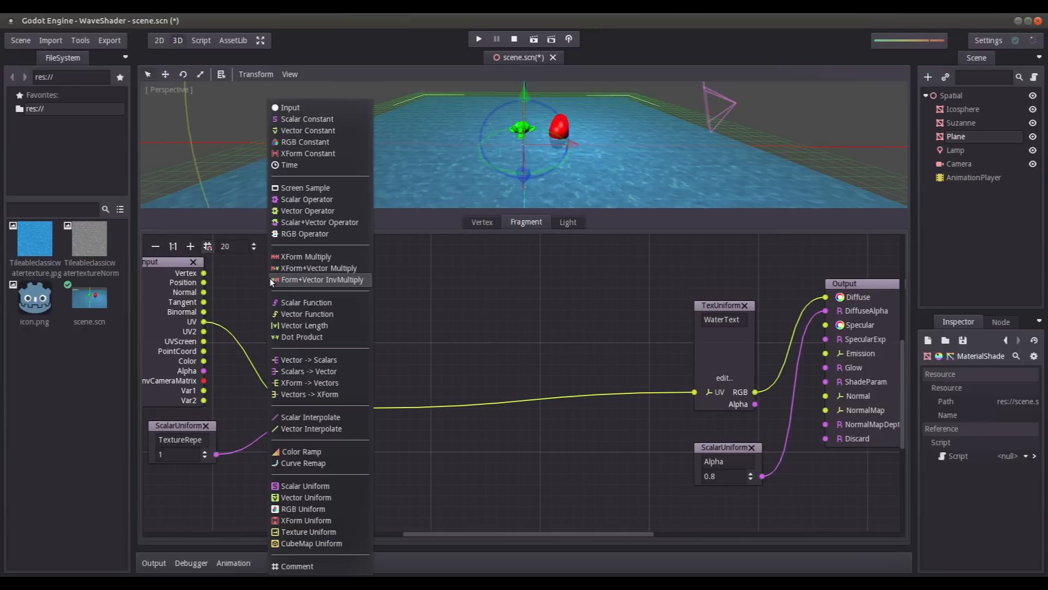
click(313, 163)
drag(290, 309, 278, 263)
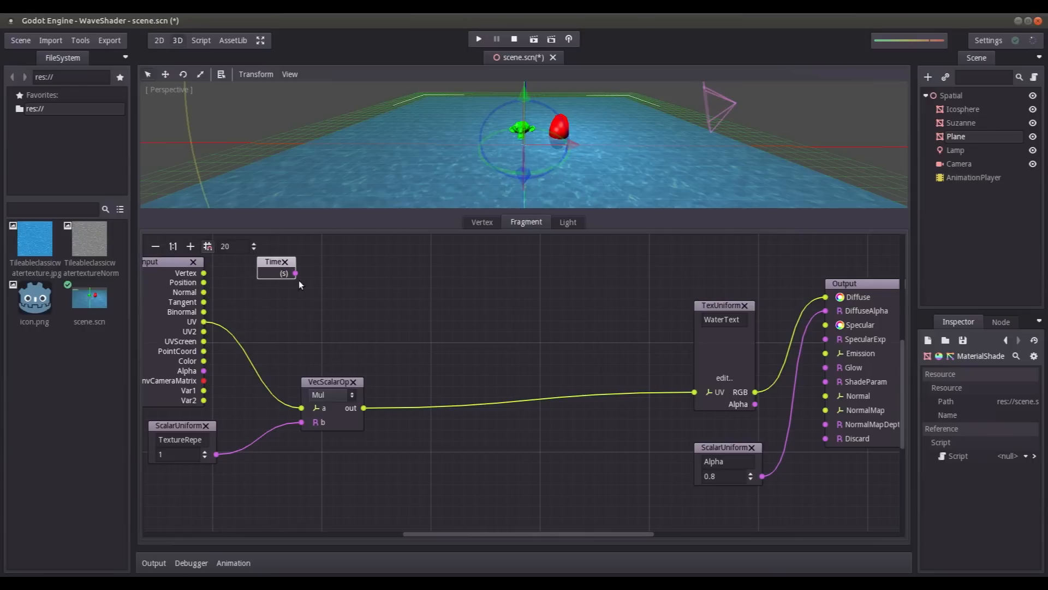
right_click(400, 278)
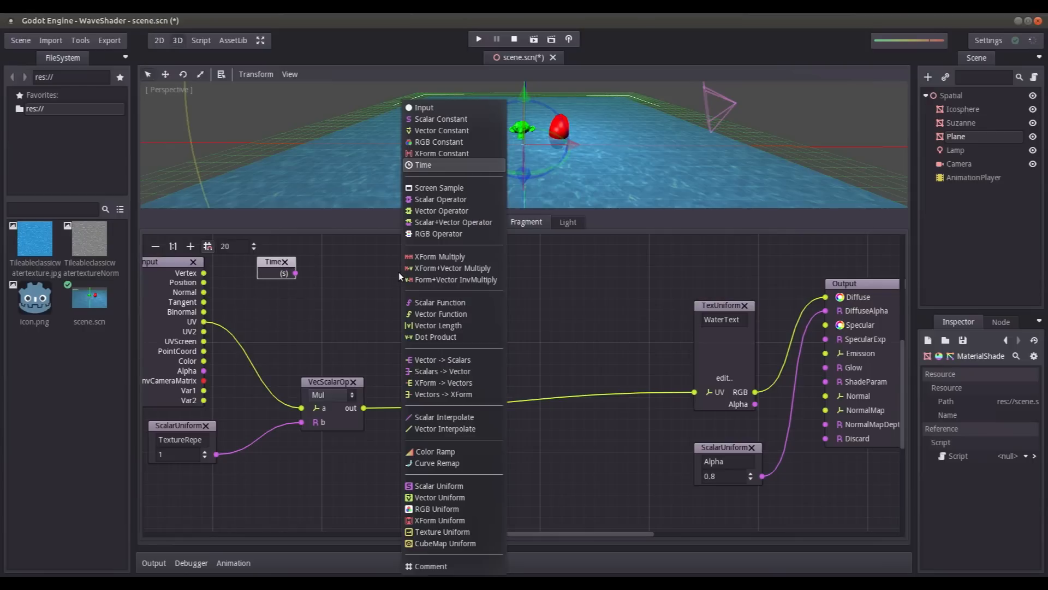
click(433, 199)
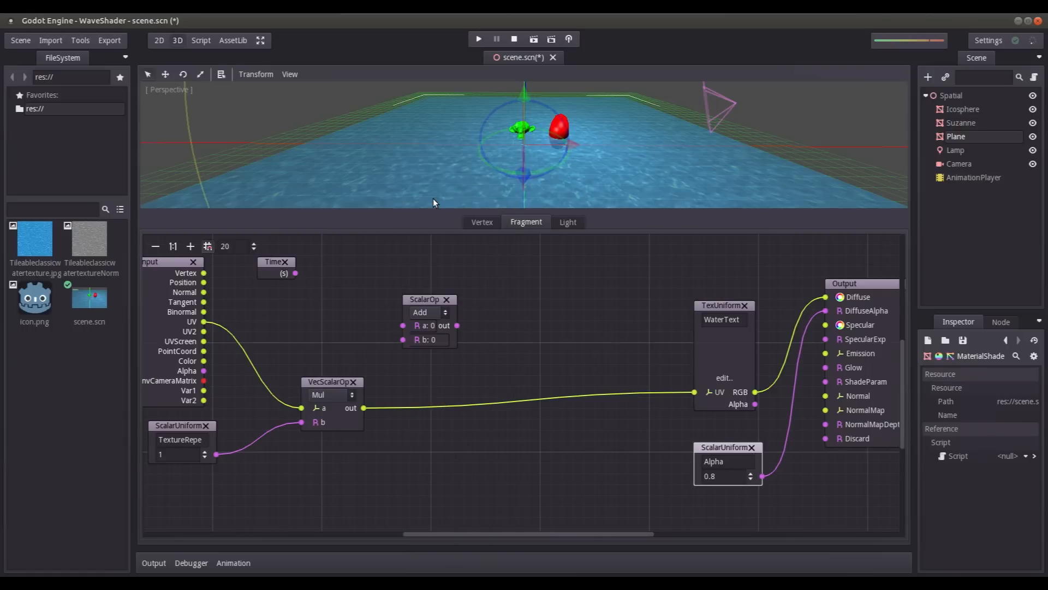
drag(424, 298, 398, 253)
click(406, 264)
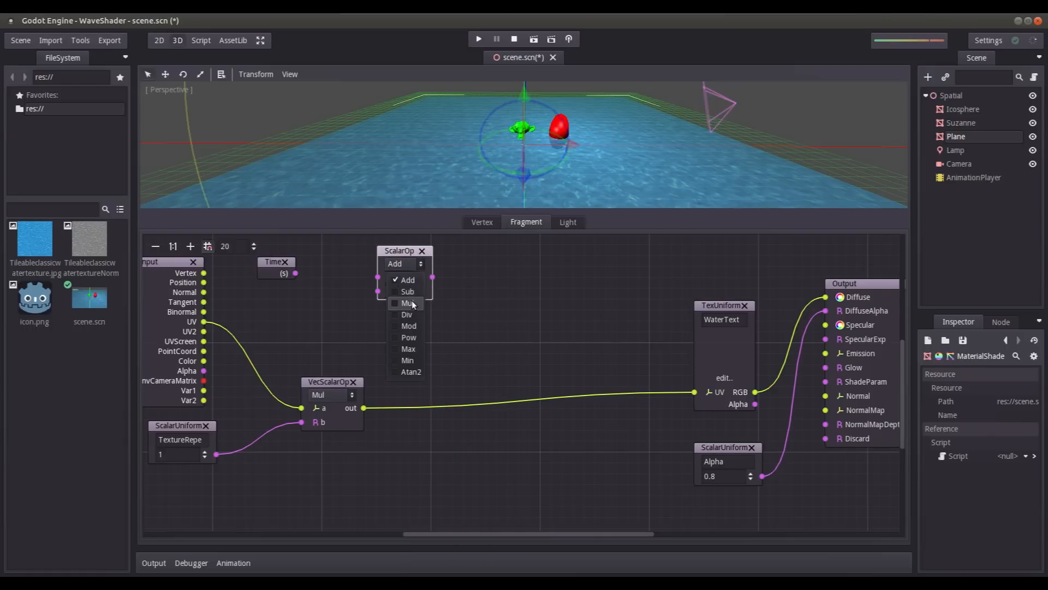
click(406, 304)
drag(268, 271, 279, 260)
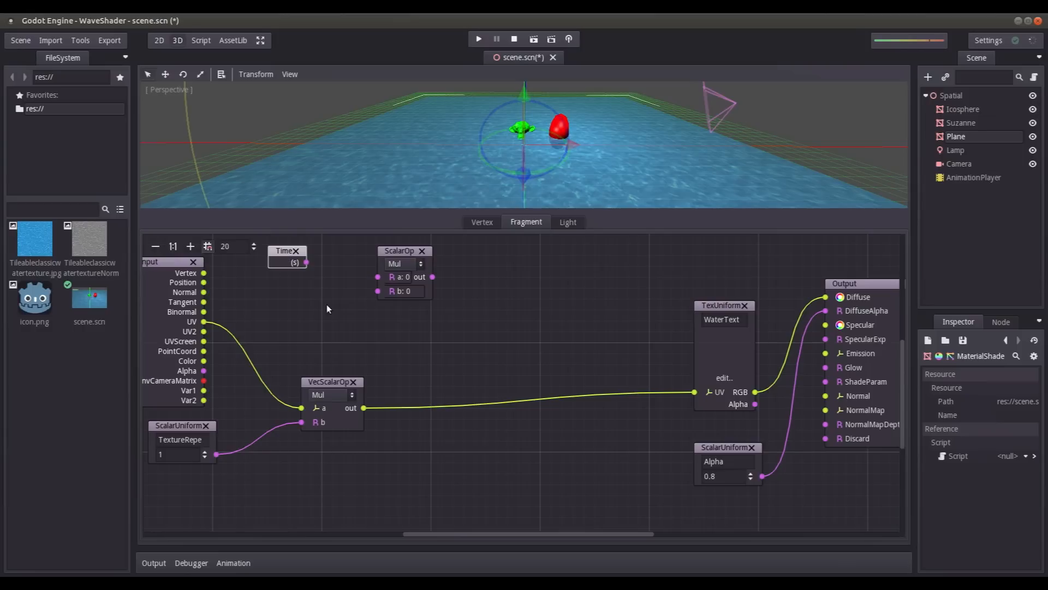
- Add a scalar uniform named TextureMovementSpeed below the Time node and save the scene
right_click(283, 301)
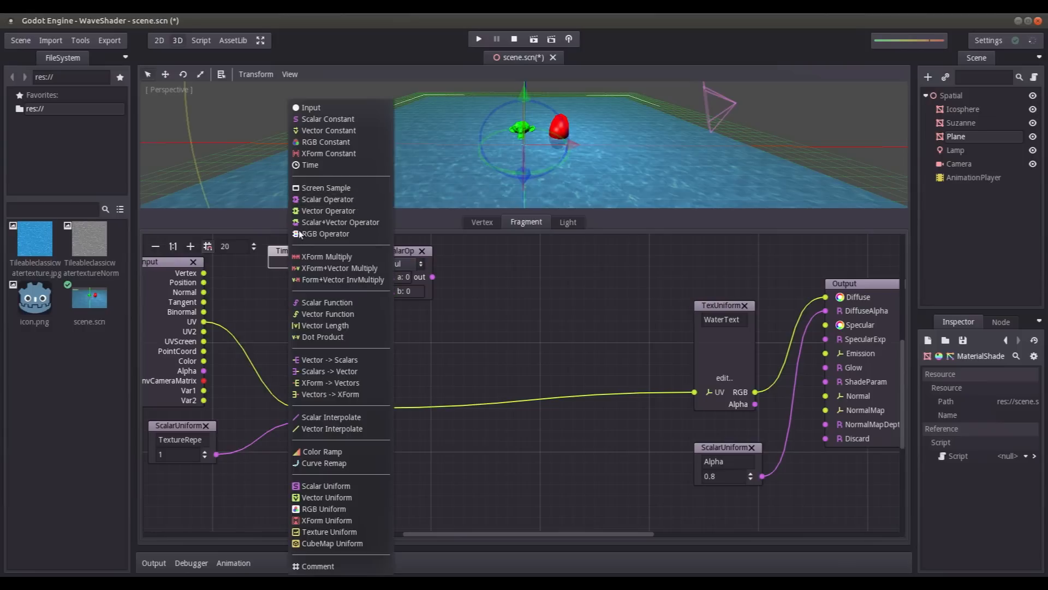
click(345, 487)
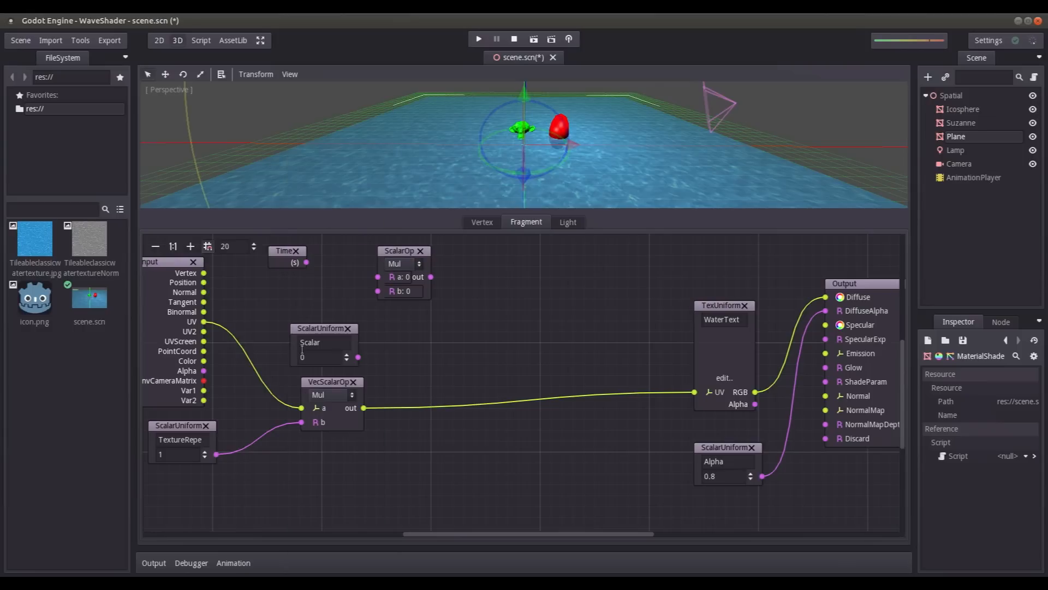
drag(317, 328, 294, 283)
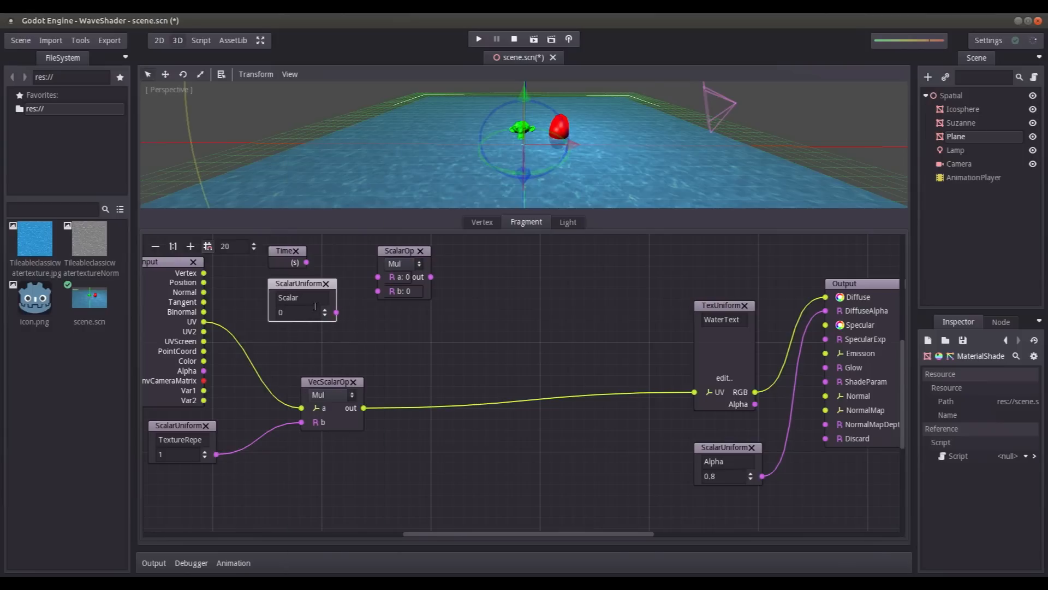
double_click(308, 297)
text(TextureM)
text(ovementSpee)
text(d)
key(Return)
key(ctrl+s)
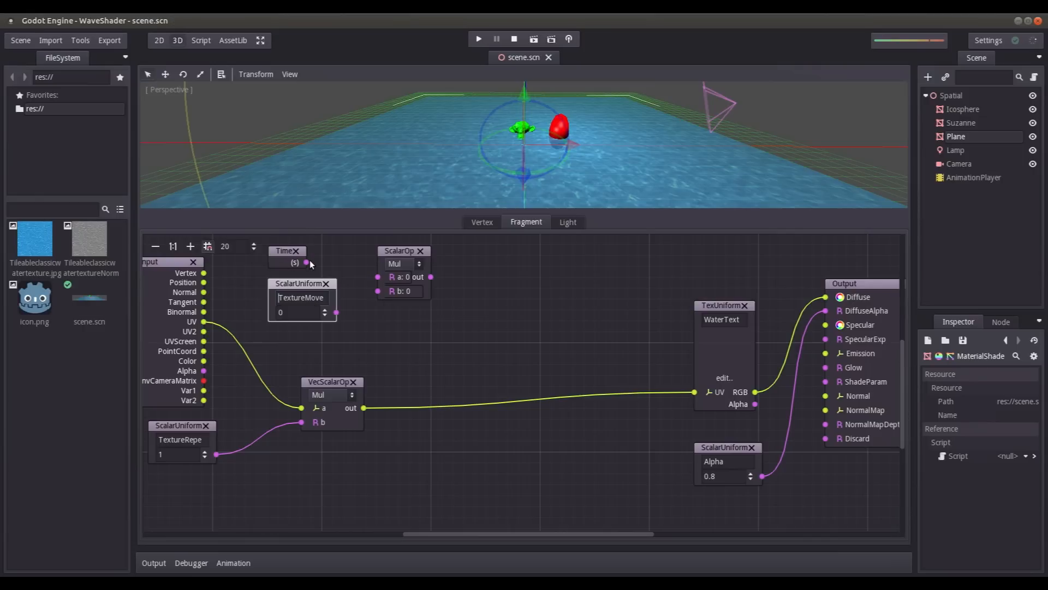
- Connect Time and TextureMovementSpeed to the scalar Mul operator's a and b inputs, set the uniform to 0.001, and save
drag(308, 263, 378, 292)
click(281, 312)
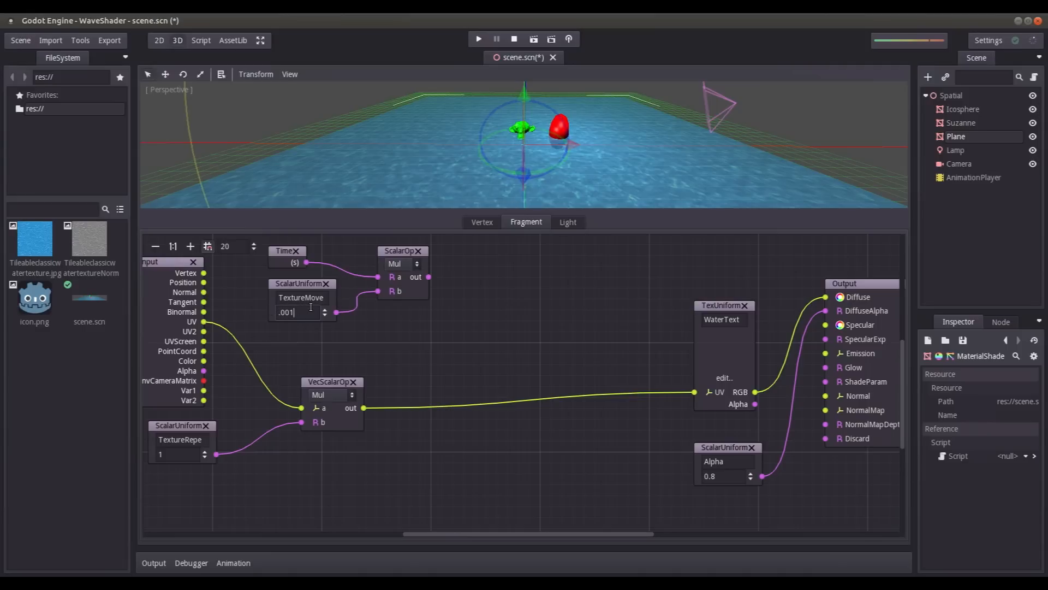
key(Return)
key(ctrl+s)
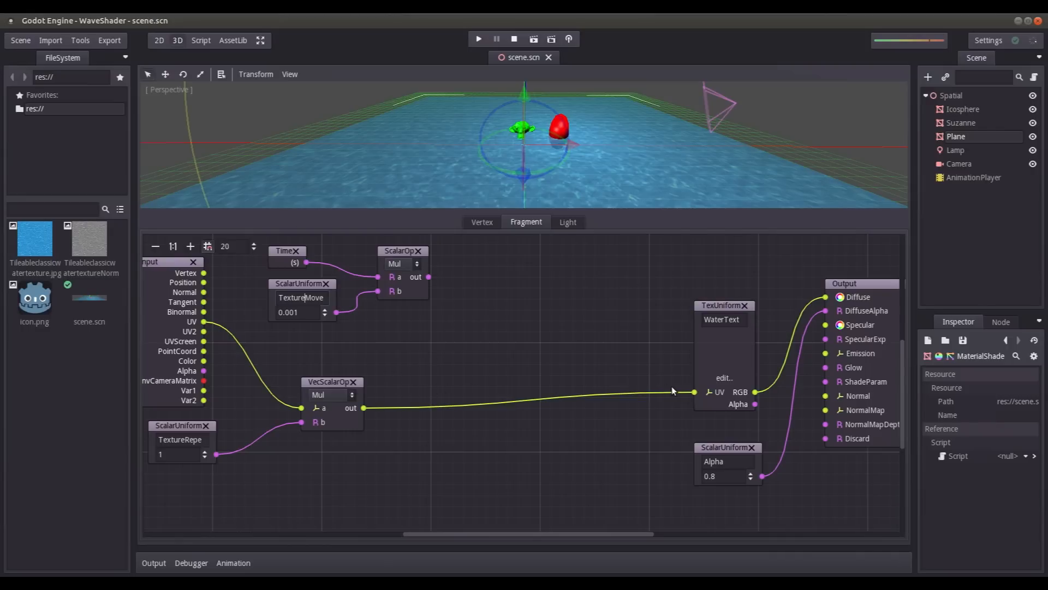
- Detach the repeat multiplier from the WaterTexture UV input and feed its output into a new Vector -> Scalars node
drag(694, 391, 544, 417)
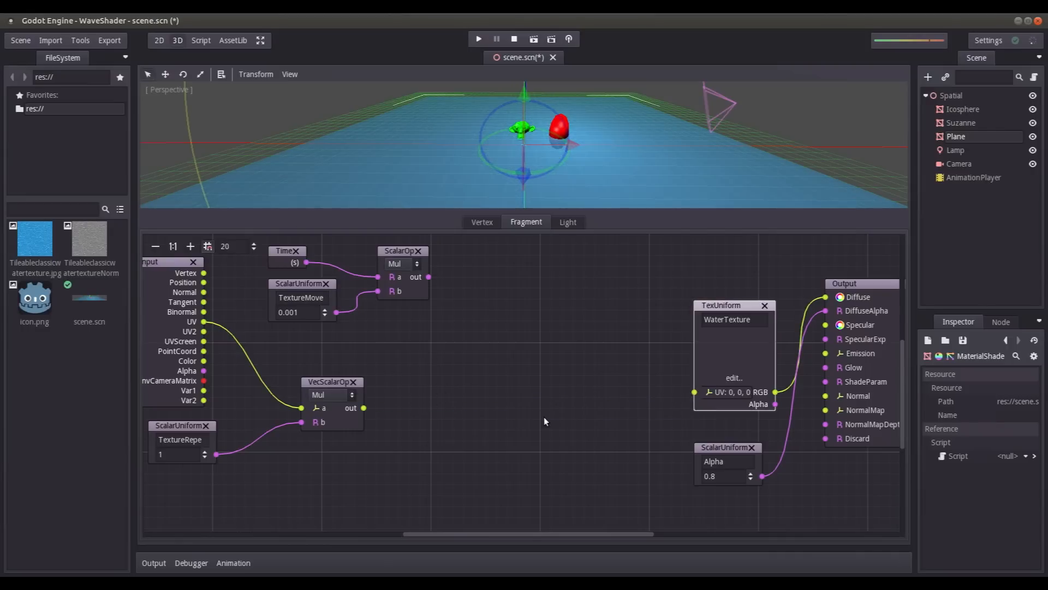
right_click(412, 388)
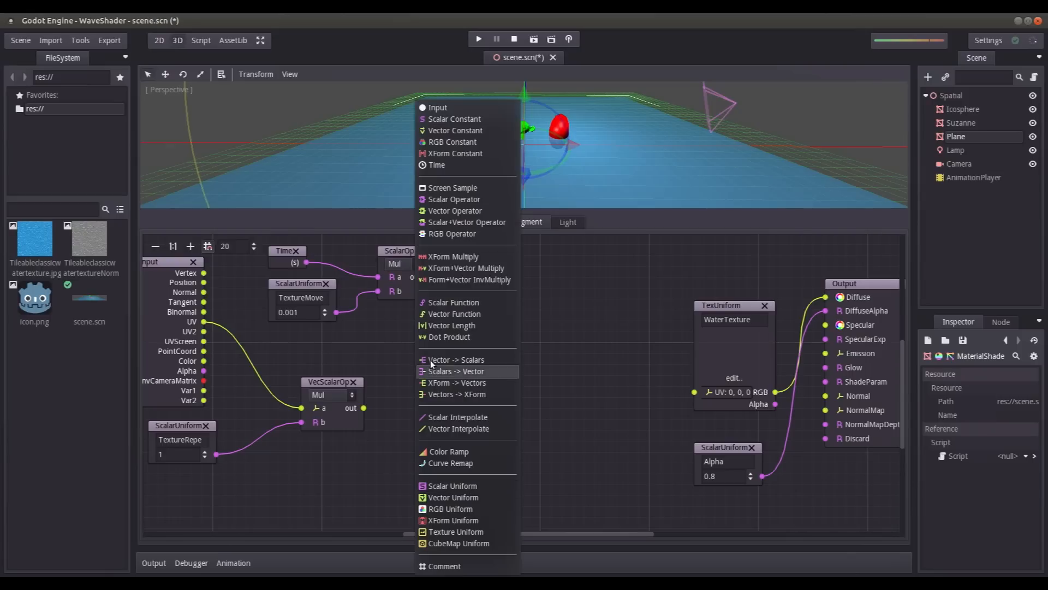
click(462, 361)
drag(449, 413, 434, 396)
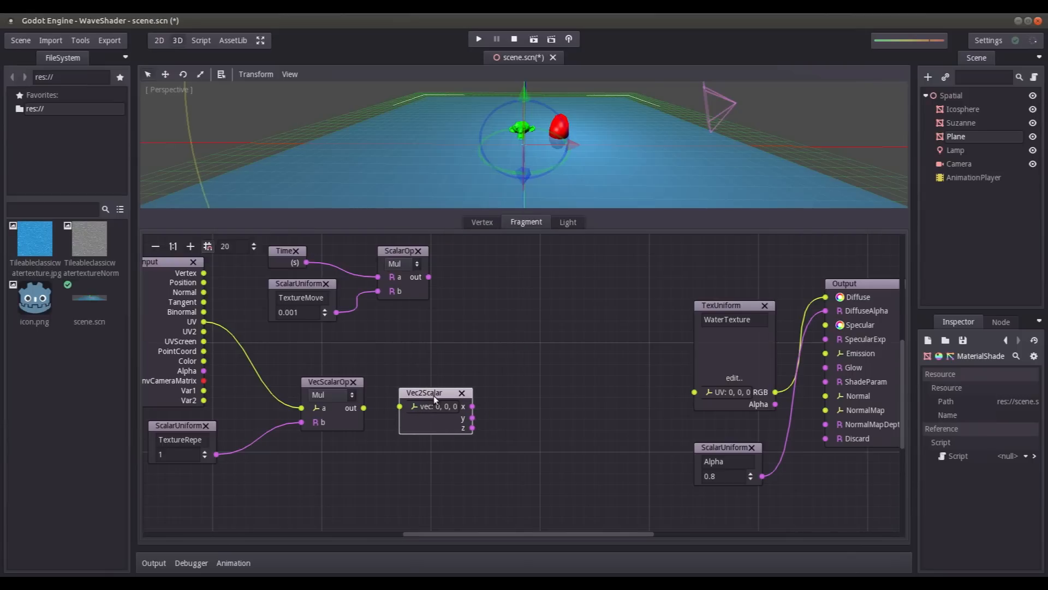
drag(364, 408, 401, 406)
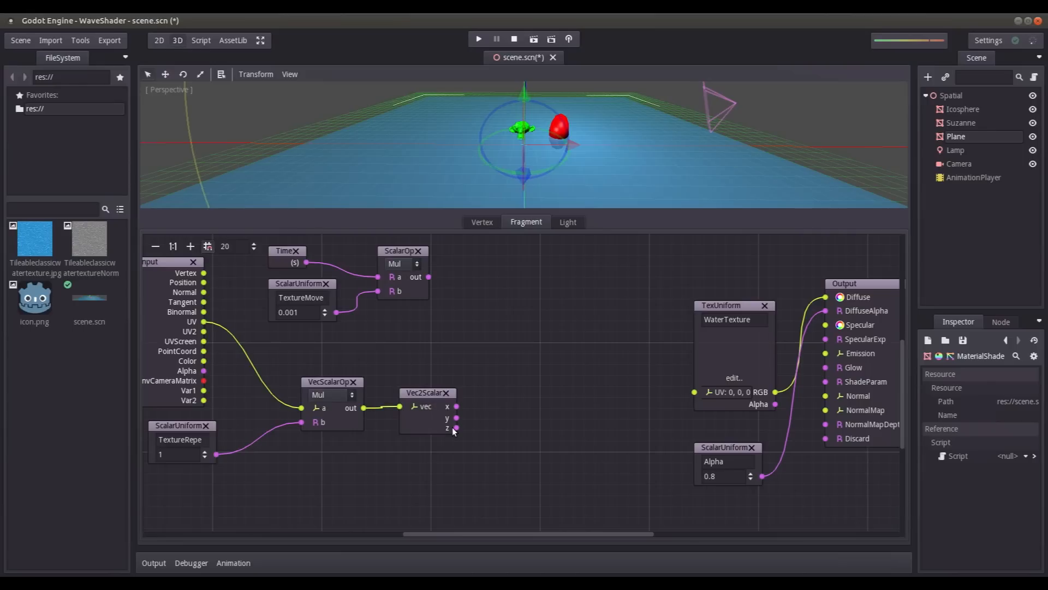
- Place a scalar Add operator that sums the time multiplier's output and the x component of the split UV vector
right_click(451, 304)
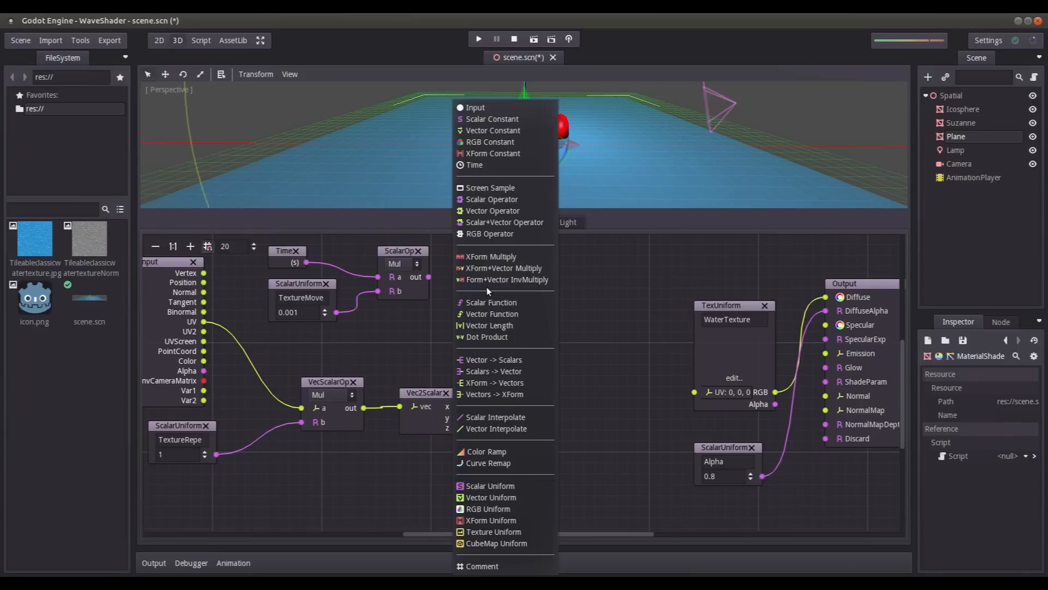
click(481, 199)
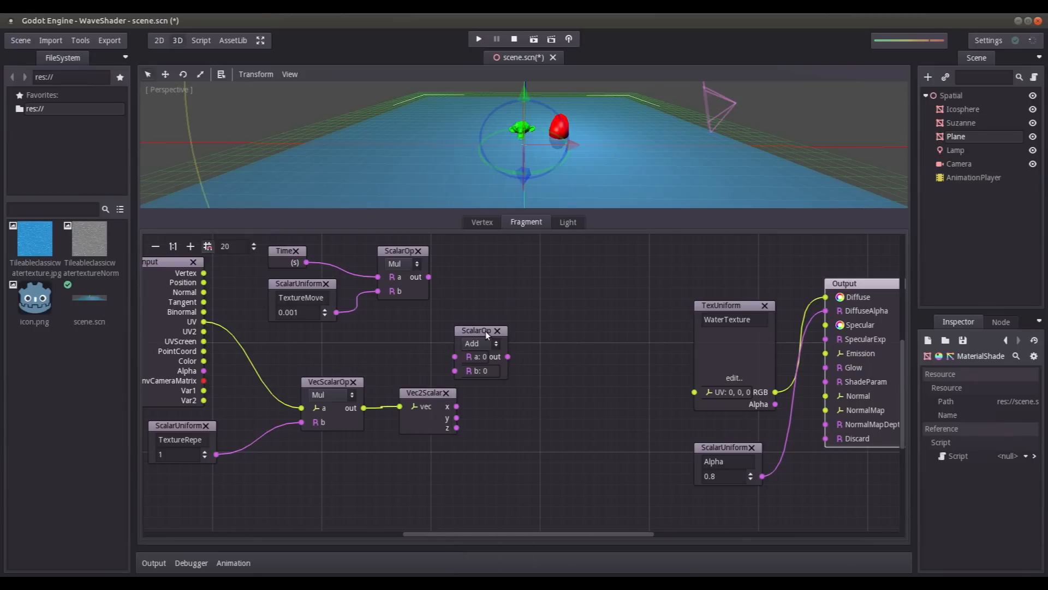
drag(485, 330, 517, 304)
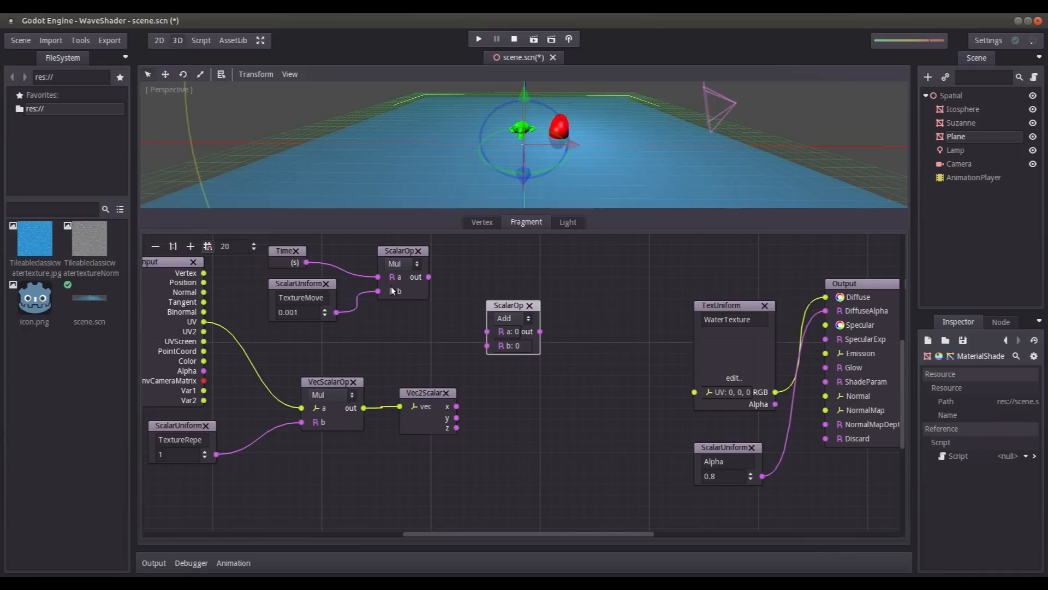
drag(428, 276, 487, 332)
drag(456, 406, 486, 346)
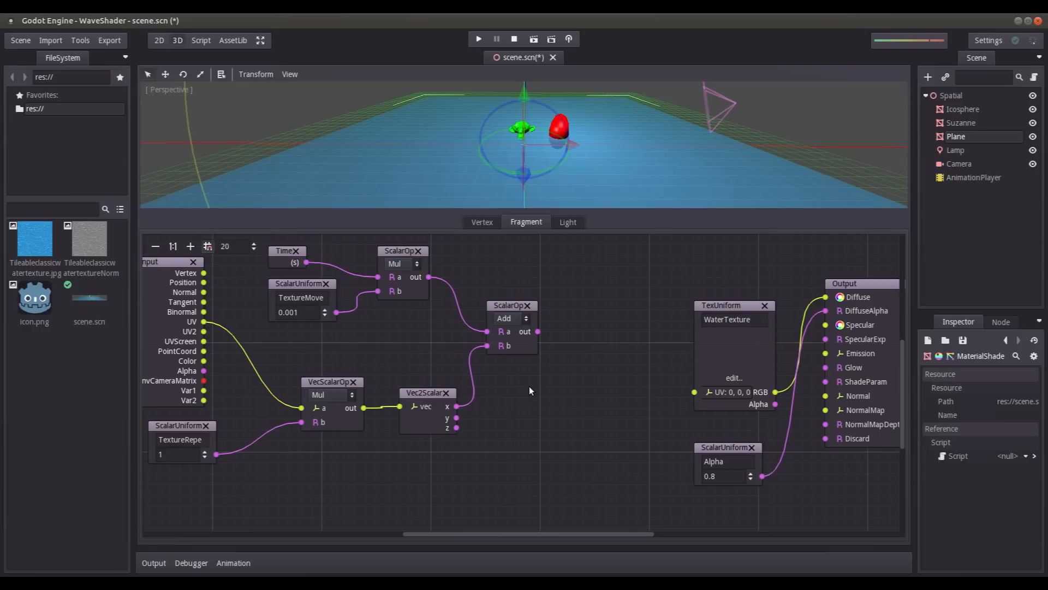
- Add a Scalars -> Vector node taking the Add result as x and the split y as y, and connect it to WaterTexture's UV
right_click(552, 386)
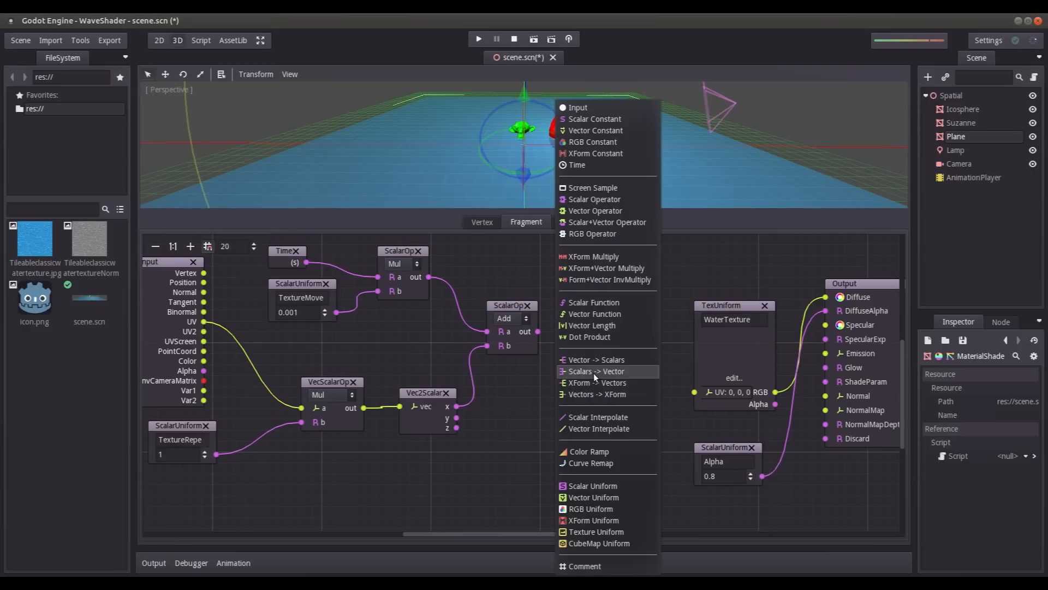
click(593, 373)
mouse_move(582, 411)
mouse_down()
mouse_move(588, 392)
mouse_move(564, 406)
mouse_up()
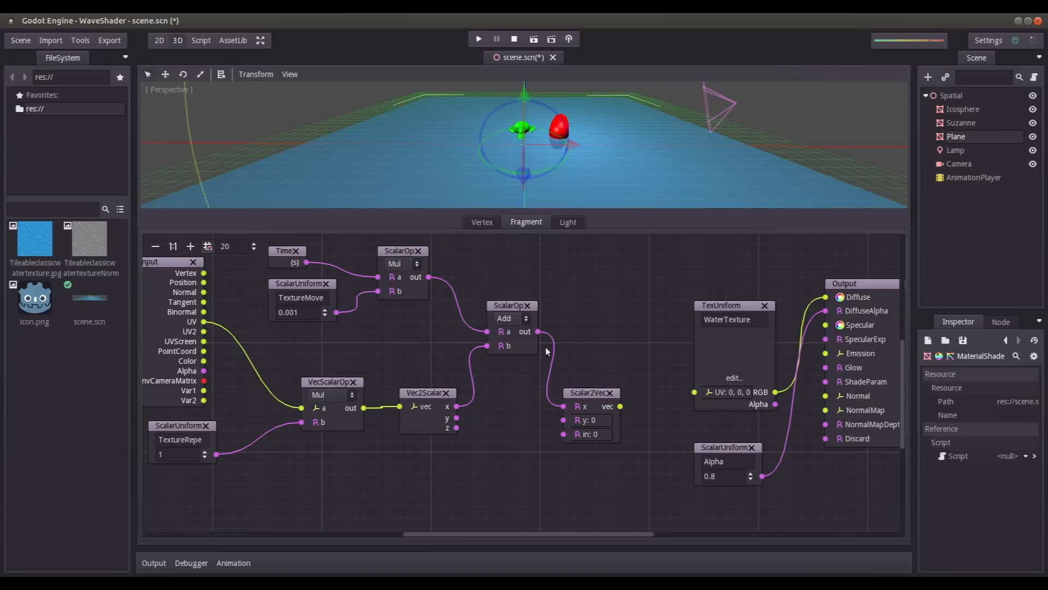
drag(457, 418, 695, 392)
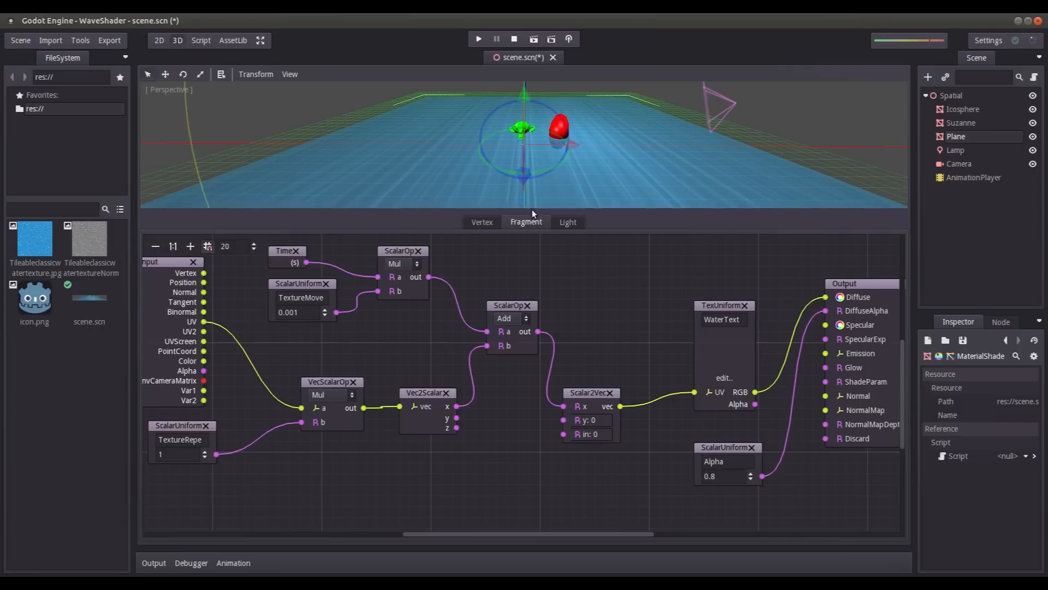
drag(457, 419, 563, 420)
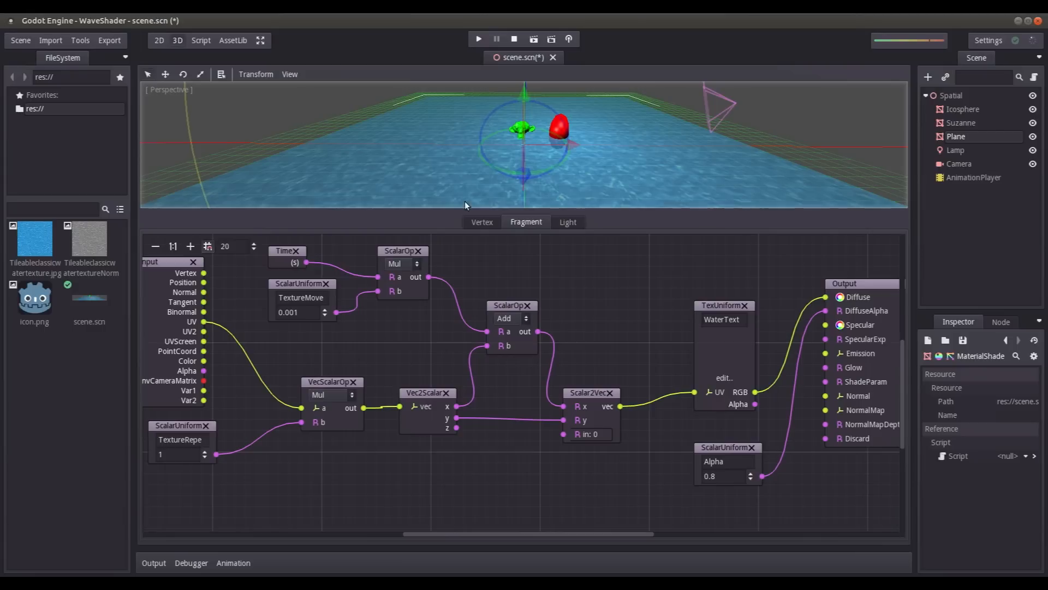
- Set the TextureMovementSpeed uniform to 0.1
click(301, 313)
key(BackSpace)
key(BackSpace)
key(BackSpace)
text(1)
key(Return)
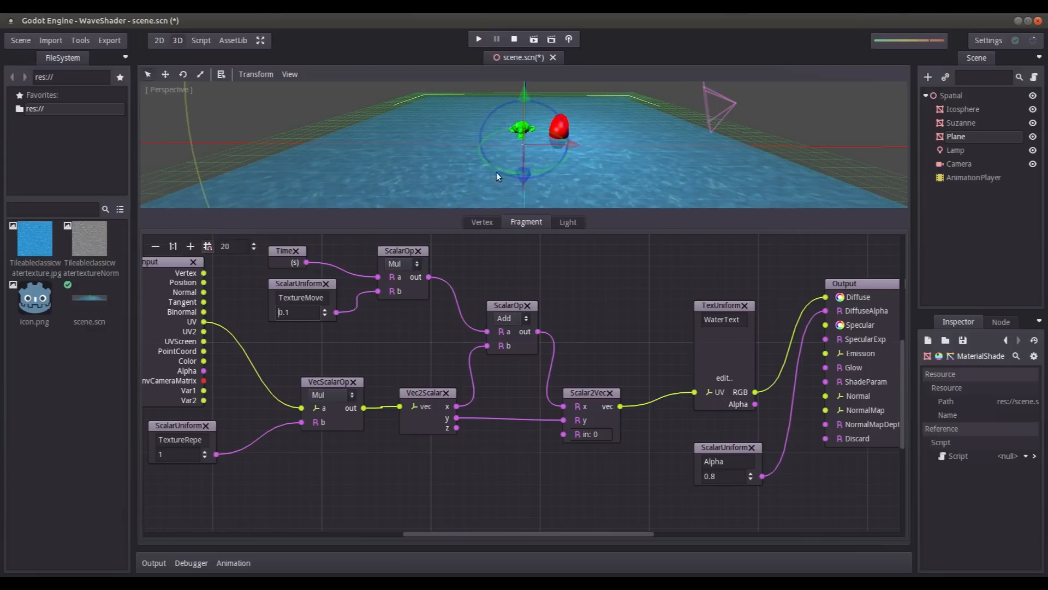
- Examine the water texture's movement around the floating objects from near and far in the 3D view
scroll(486, 148, up, 5)
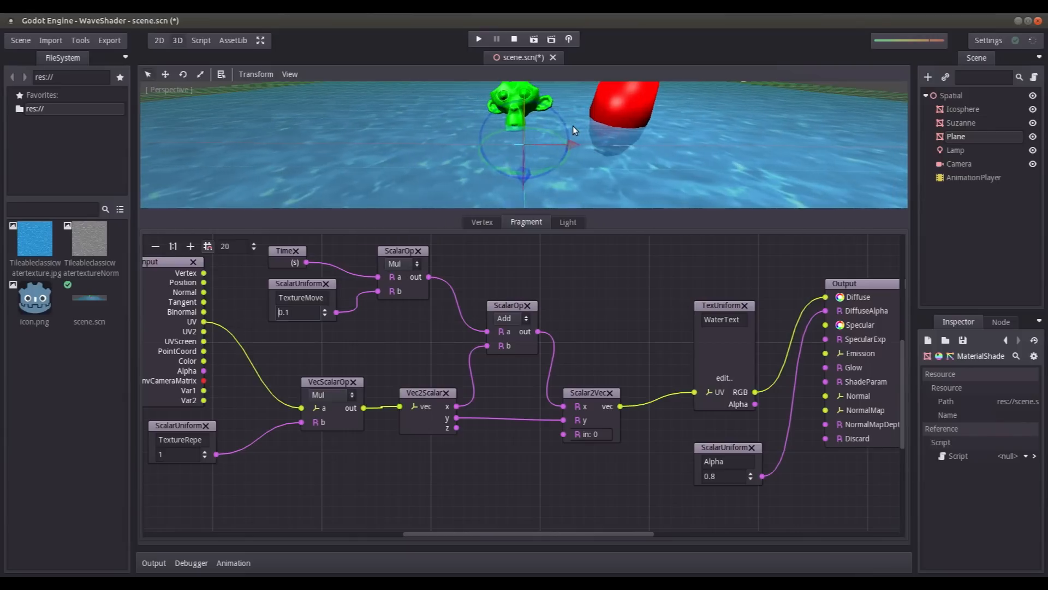
middle_drag(624, 172, 620, 124)
scroll(598, 130, down, 3)
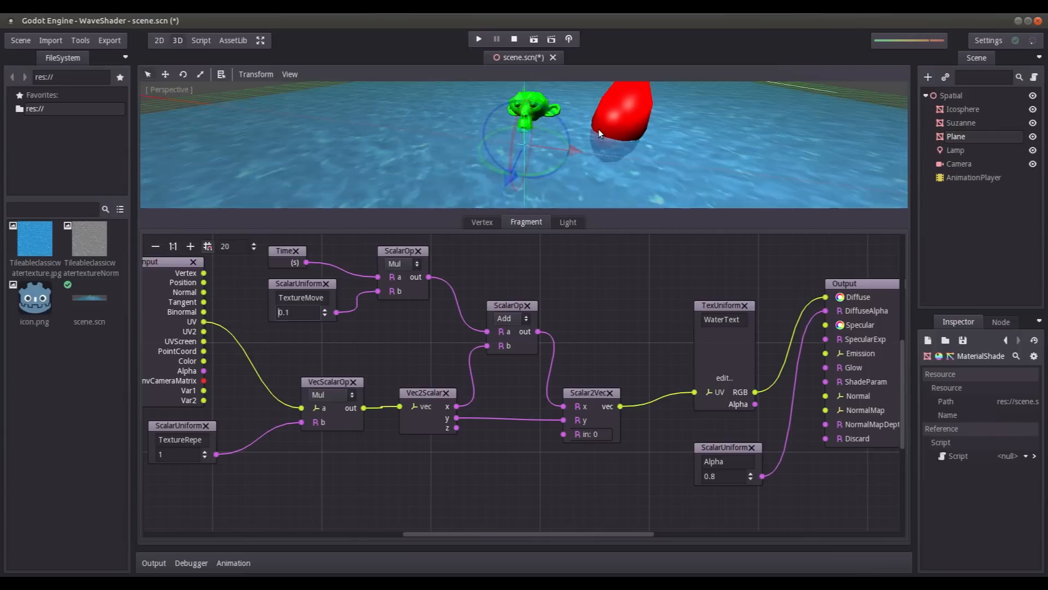
scroll(599, 129, down, 5)
scroll(472, 137, down, 5)
middle_drag(472, 138, 491, 153)
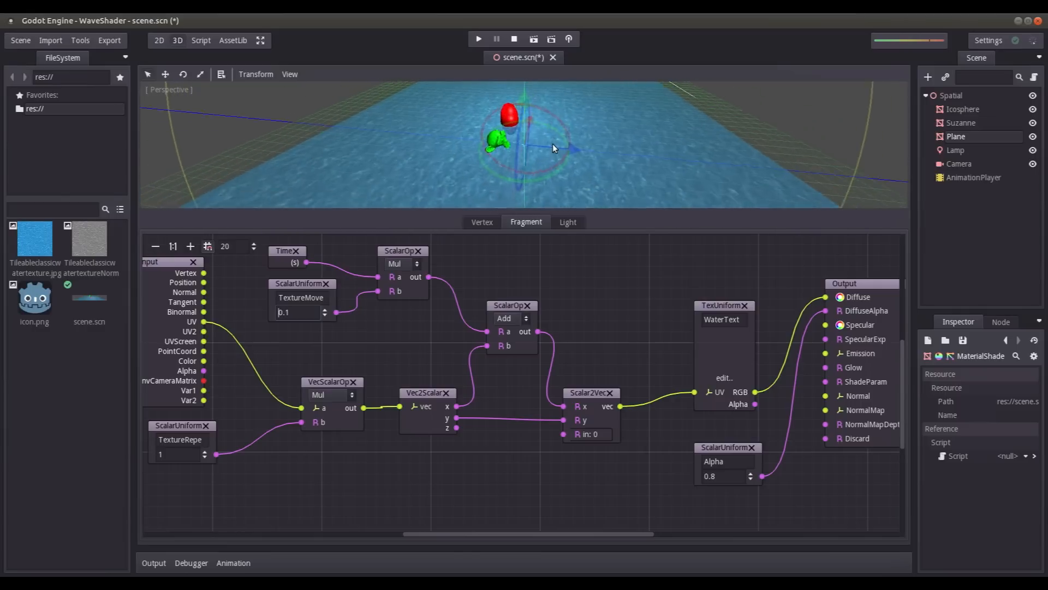
scroll(605, 127, up, 5)
scroll(605, 126, up, 3)
middle_drag(605, 127, 624, 99)
scroll(529, 160, down, 5)
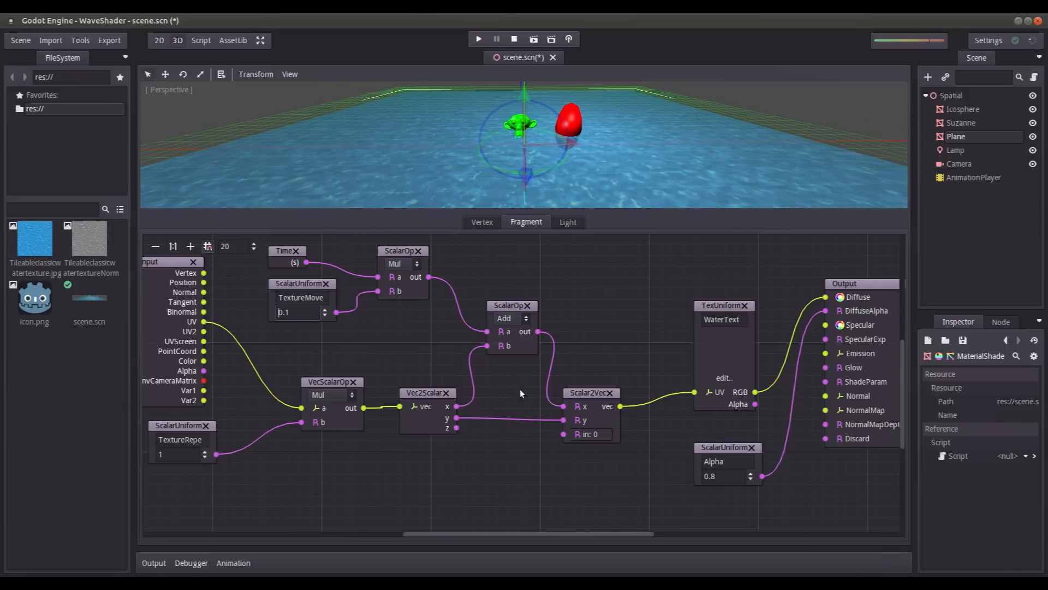
- Insert a second scalar Add operator that sums the time multiplier's output and the split y component, feeding the rebuilt vector's y
drag(562, 421, 503, 426)
right_click(500, 408)
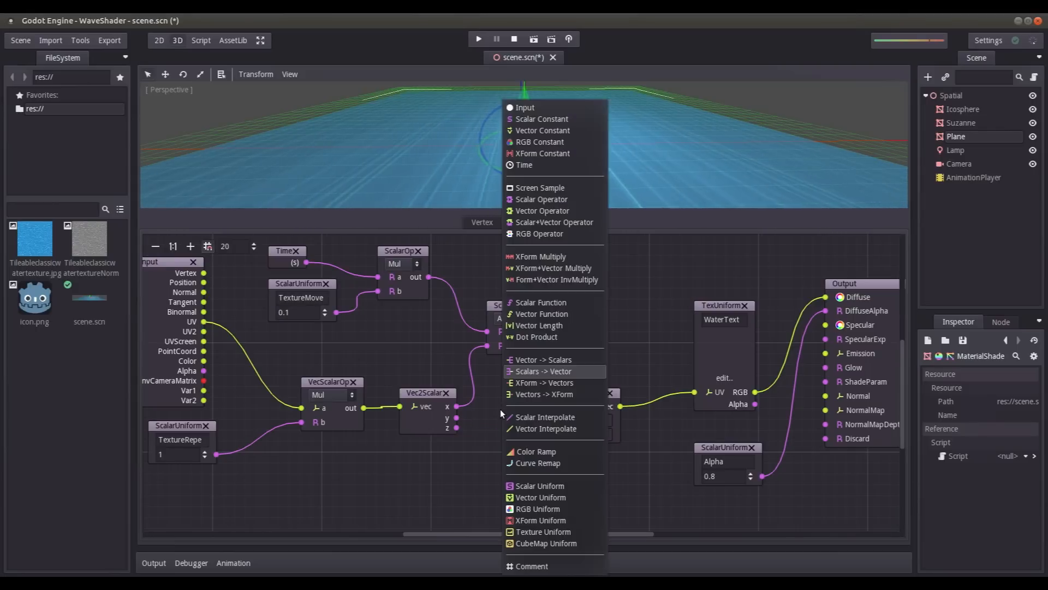
click(538, 198)
drag(521, 433, 462, 419)
drag(429, 276, 512, 407)
mouse_move(457, 417)
mouse_down()
mouse_move(477, 445)
mouse_move(564, 420)
mouse_up()
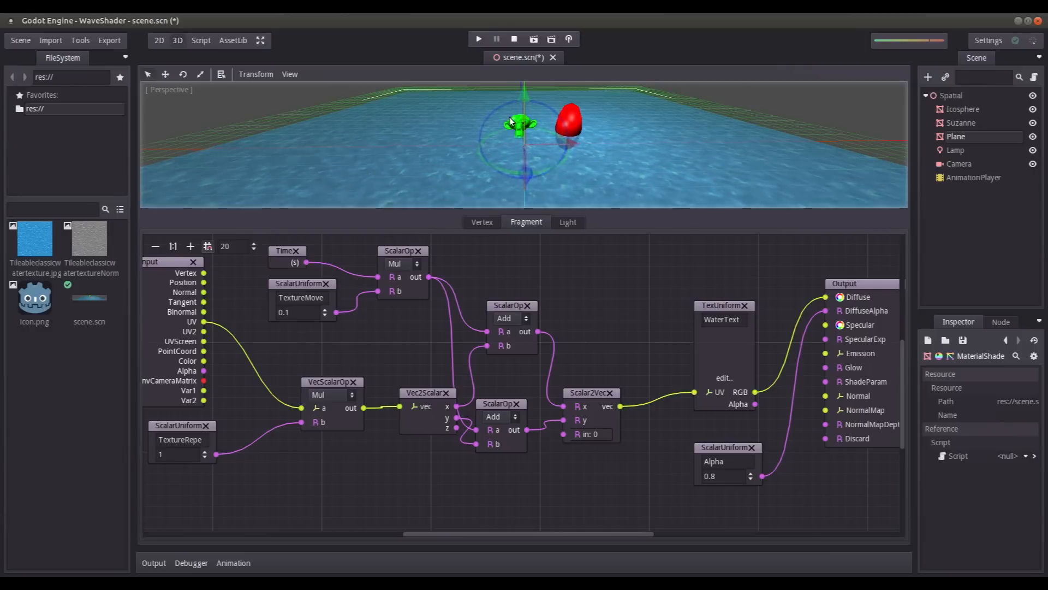
- Delete the second scalar Add operator and connect the split y component directly to the rebuilt vector's y
click(518, 403)
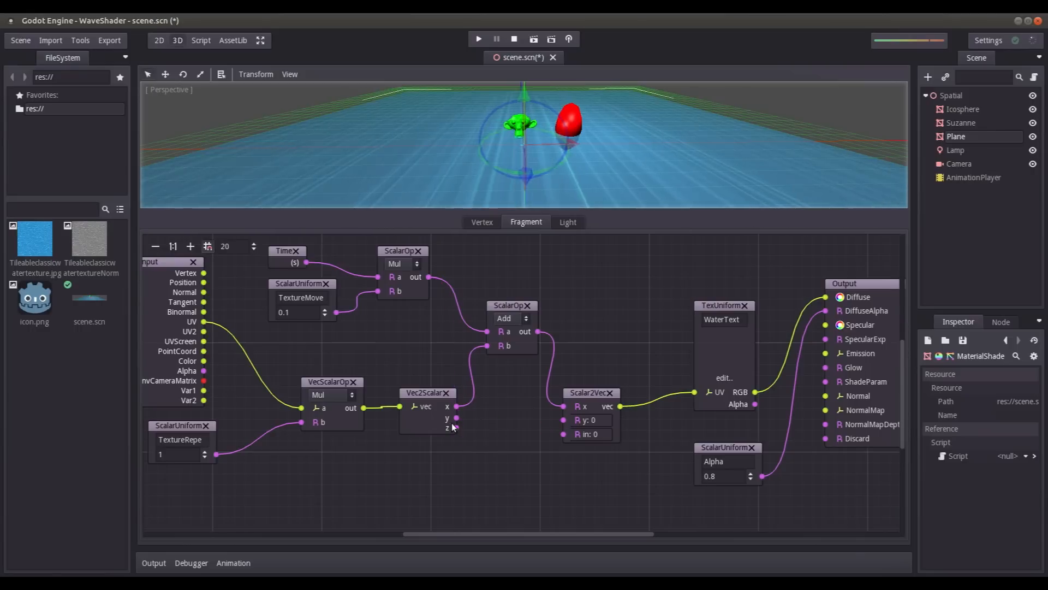
drag(456, 418, 564, 420)
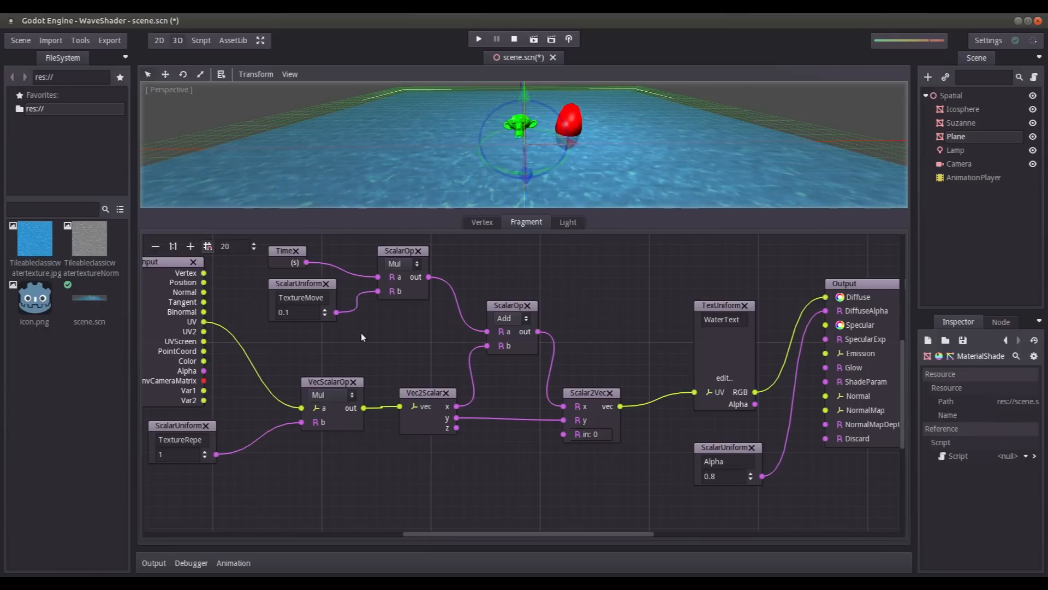
- Enlarge the 3D view above the shader graph, check the water plane from near and far, and save the scene
drag(518, 210, 516, 325)
scroll(647, 156, up, 3)
middle_drag(636, 172, 530, 177)
scroll(548, 167, down, 7)
scroll(549, 168, down, 5)
scroll(609, 180, down, 6)
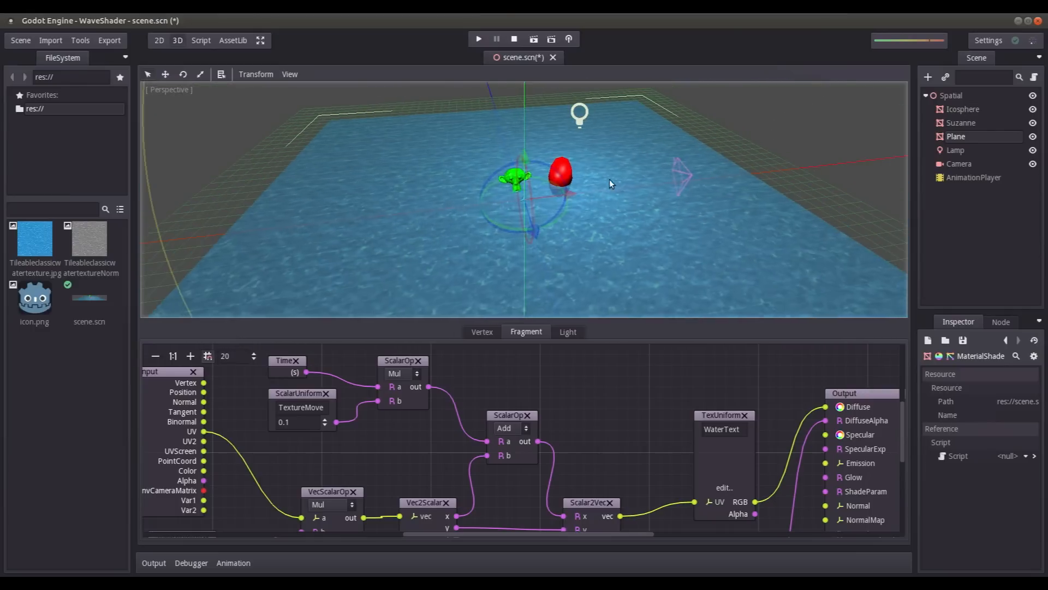
key(ctrl+s)
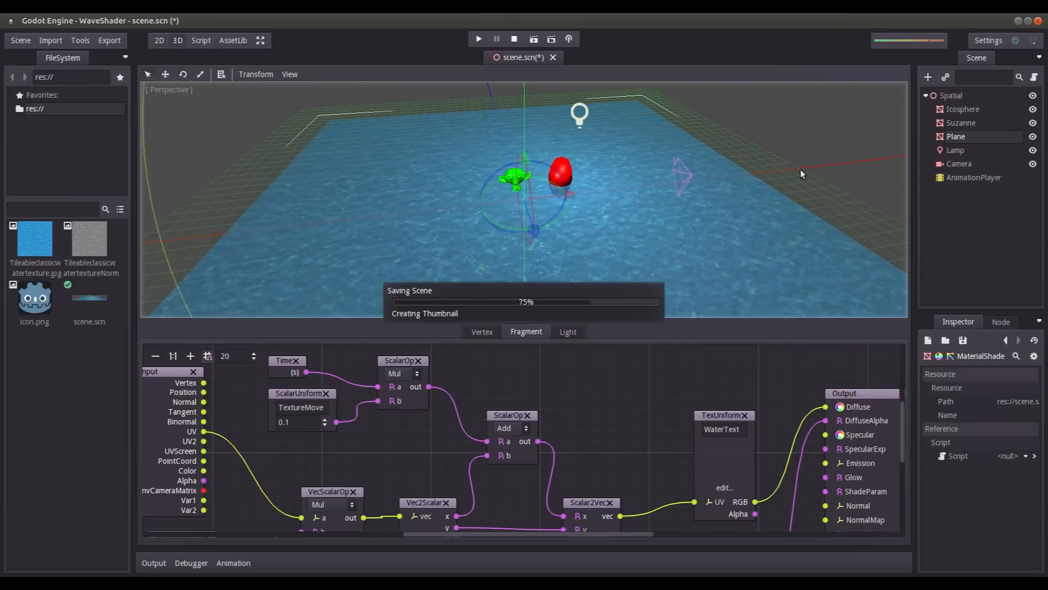
- Open the Plane's material override parameters in an enlarged Inspector and check the water surface around the floating objects
click(961, 151)
click(956, 137)
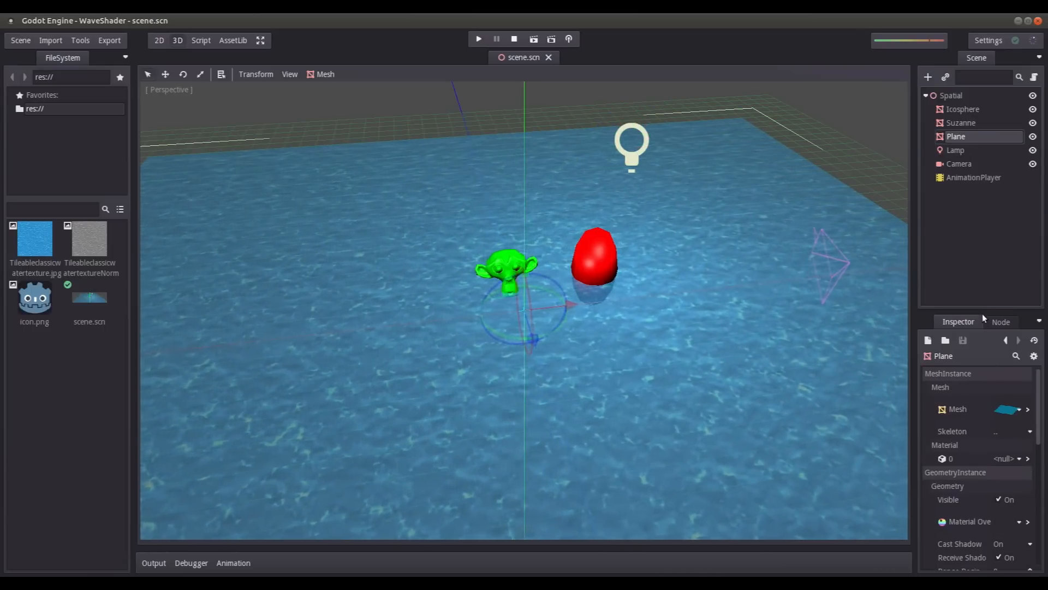
drag(981, 313, 983, 258)
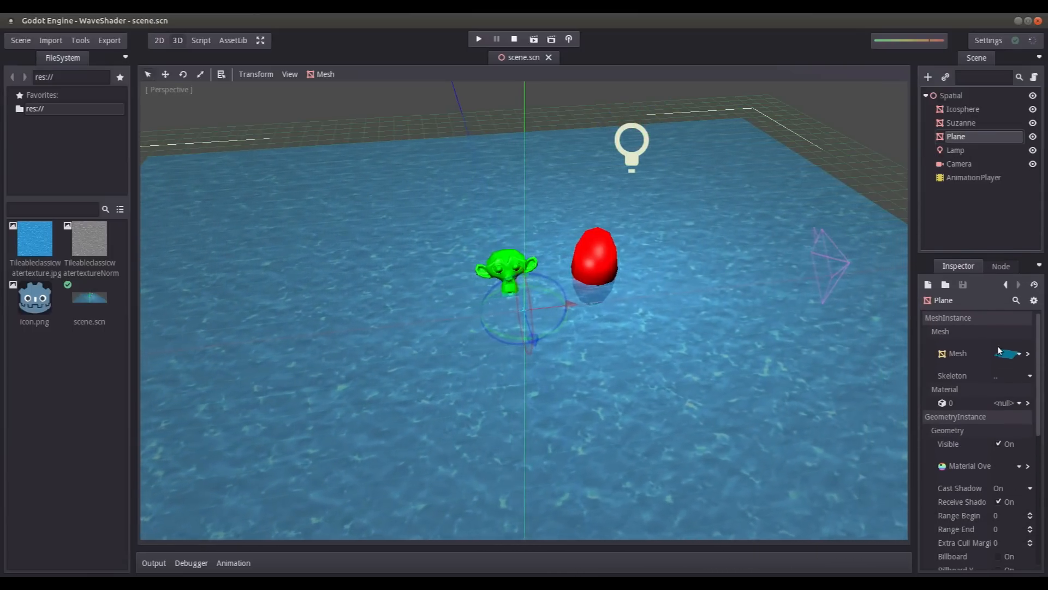
click(1028, 465)
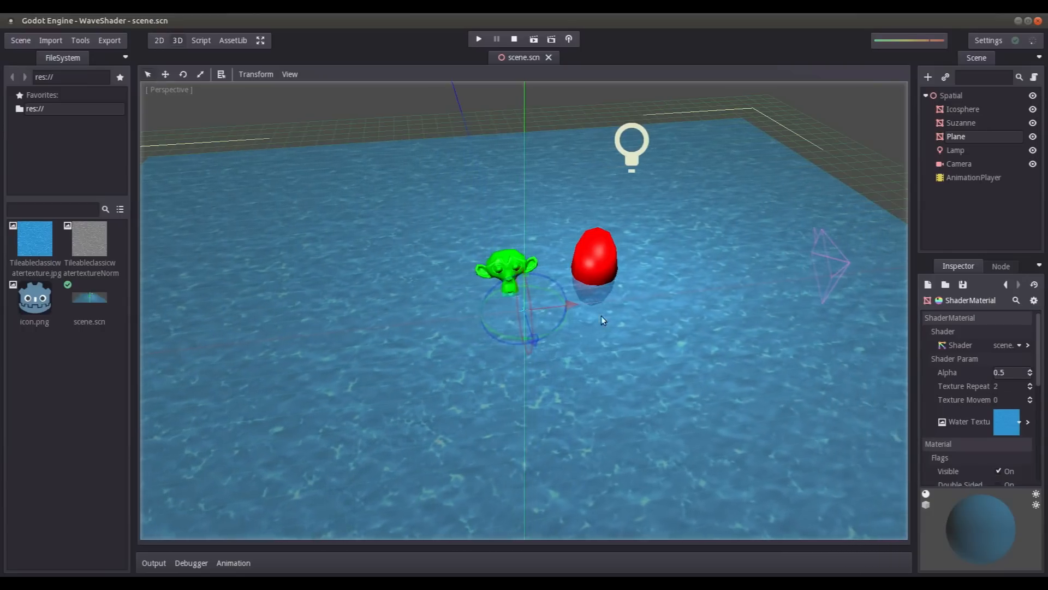
scroll(613, 265, up, 10)
middle_drag(612, 258, 593, 245)
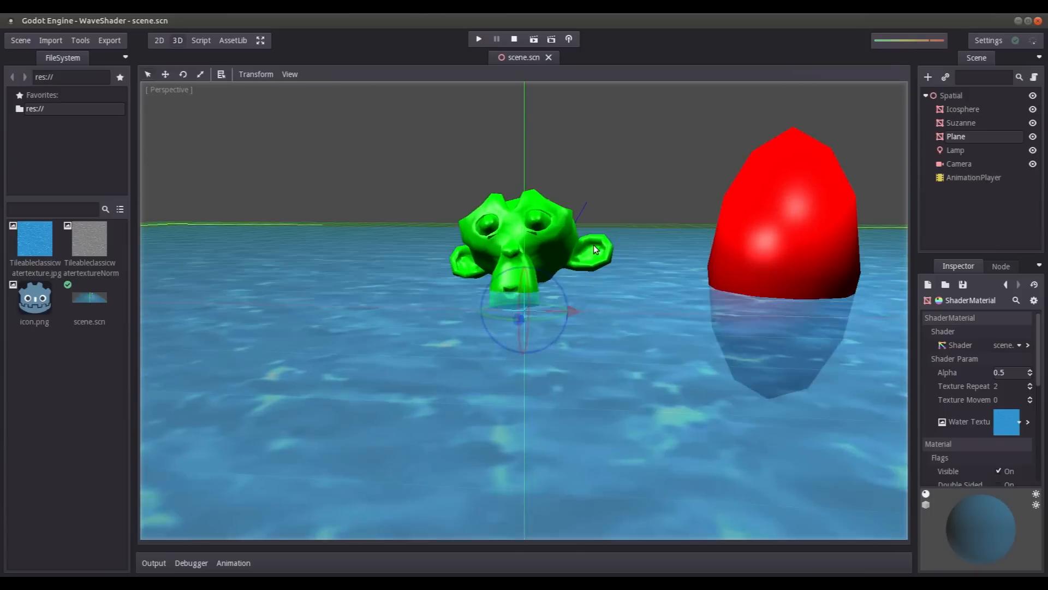
scroll(479, 240, down, 10)
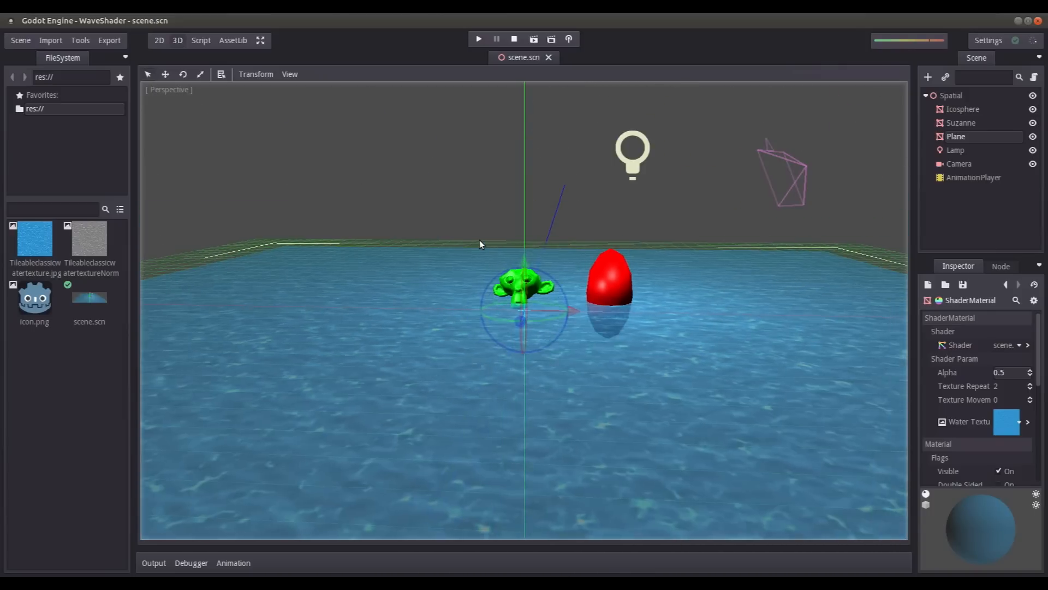
scroll(479, 240, down, 2)
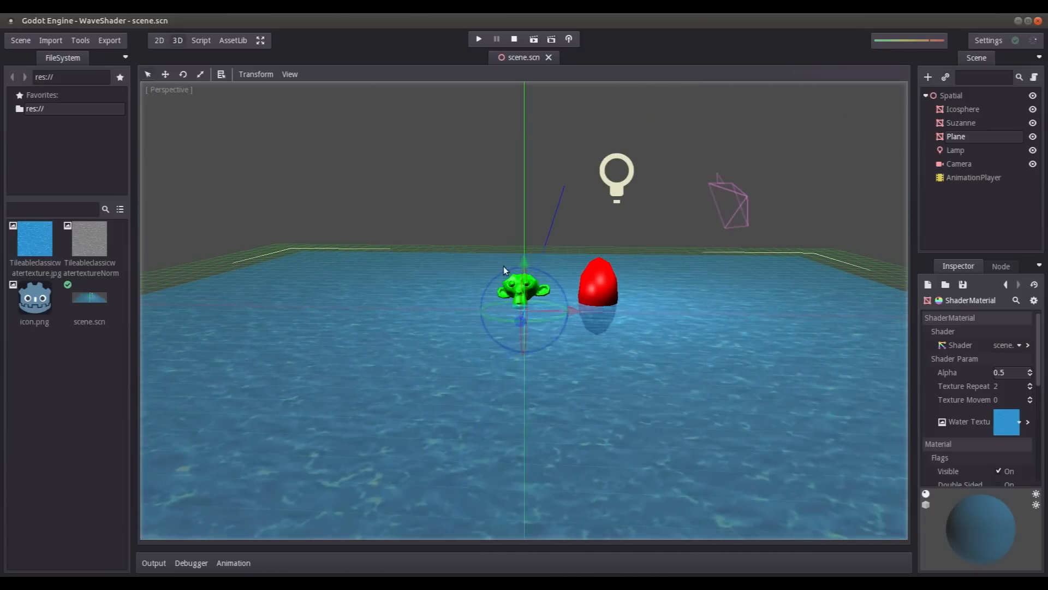